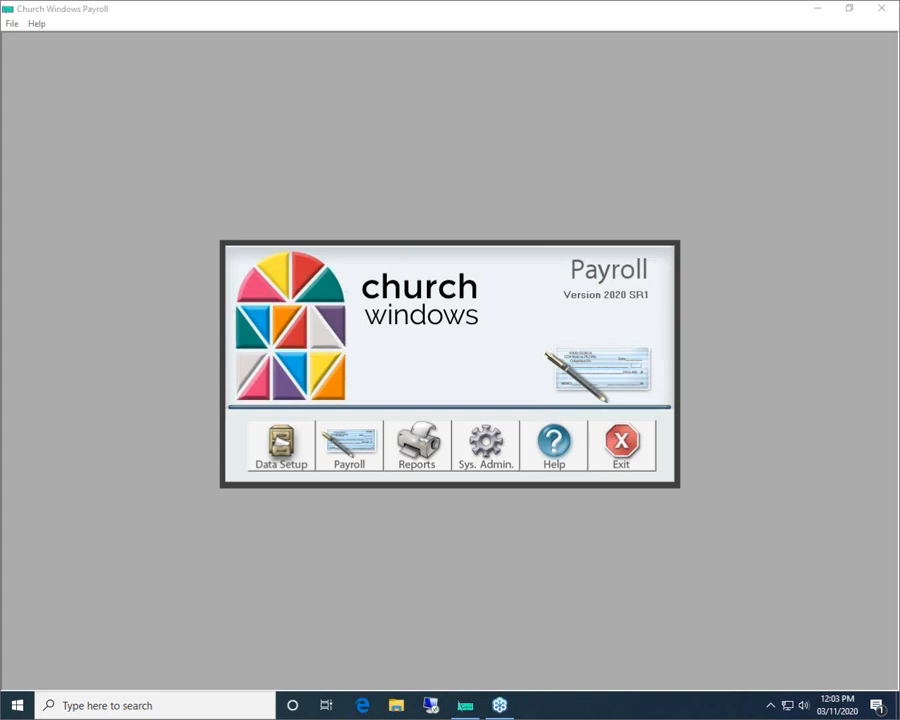
click(438, 458)
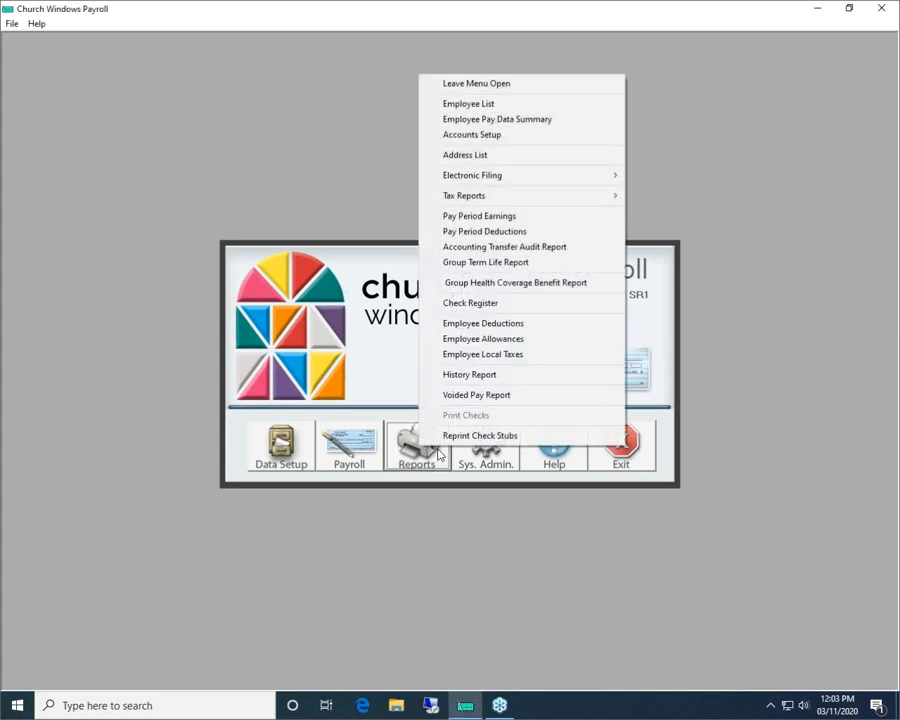
click(340, 358)
Step: Set the payroll year to 2019 in the system profile and save the change
click(483, 462)
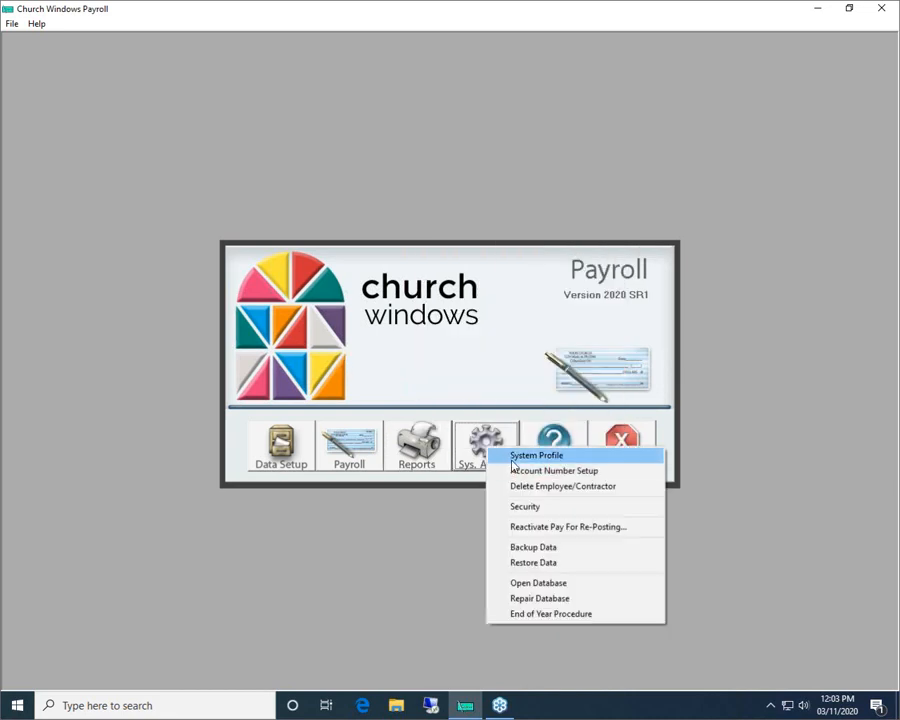
click(510, 455)
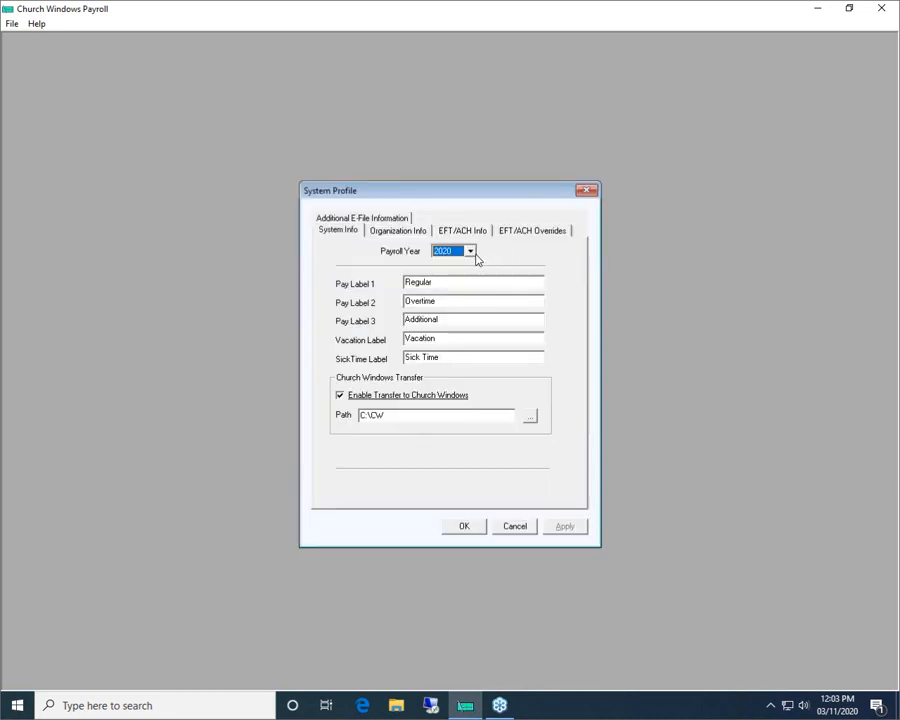
click(471, 252)
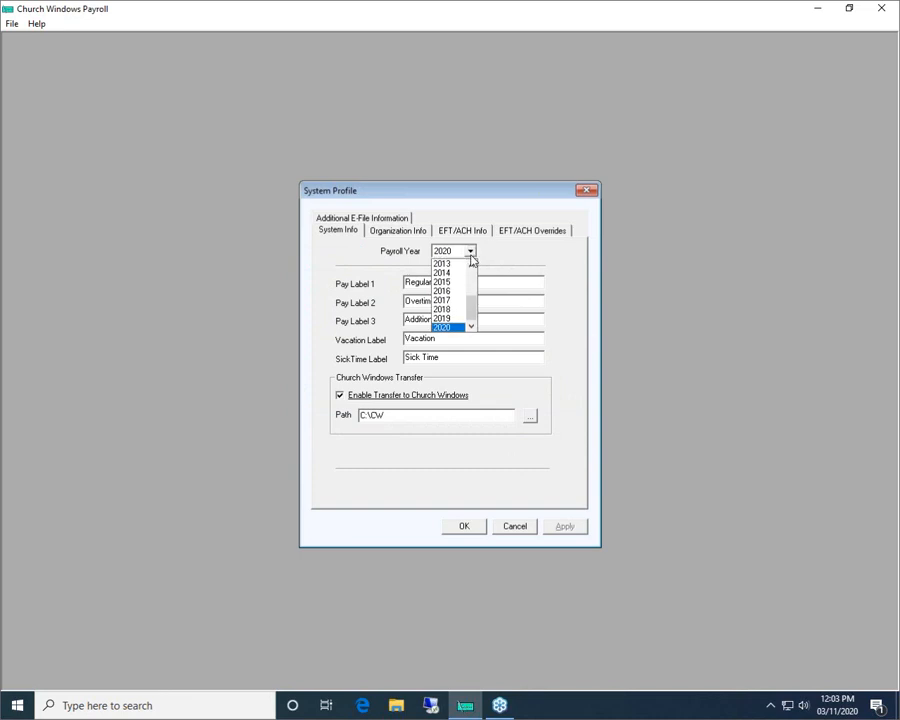
click(444, 320)
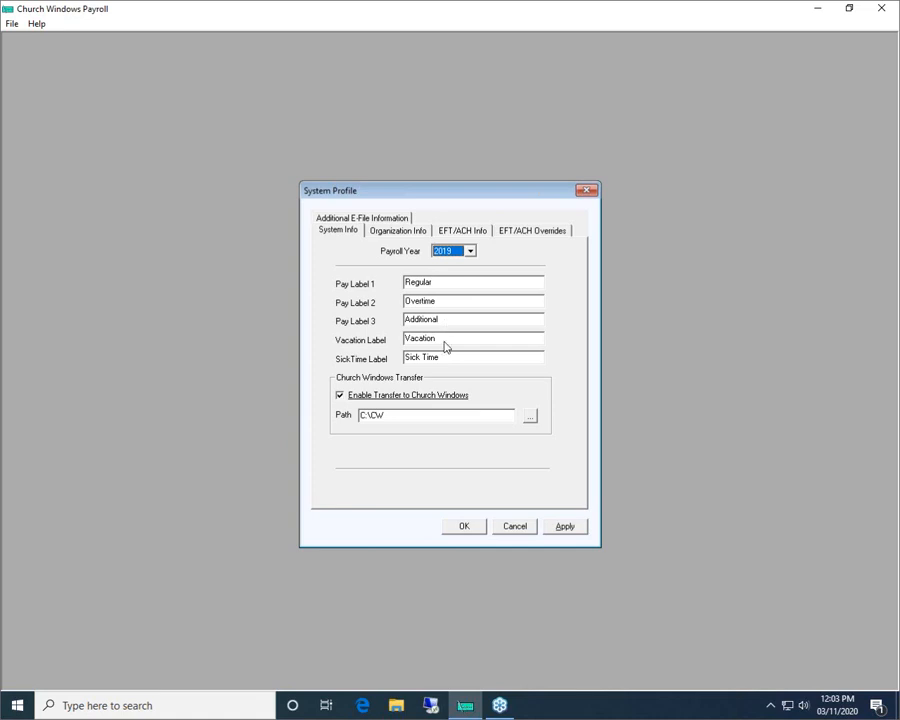
click(566, 528)
click(472, 527)
Step: Start reprinting check stubs for all employees and proceed to the pay period dates
click(430, 465)
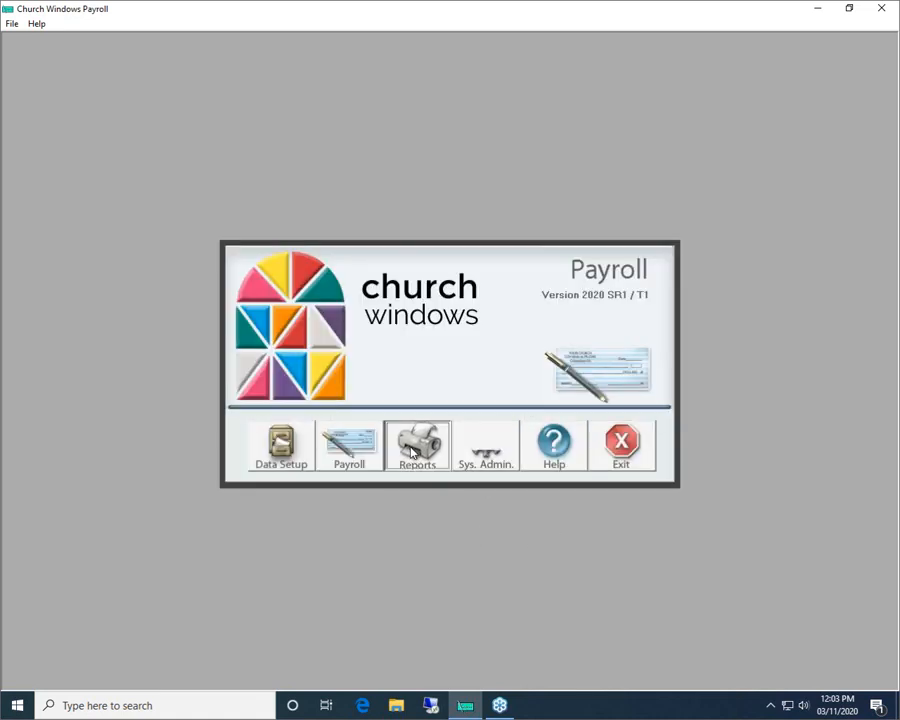
click(433, 438)
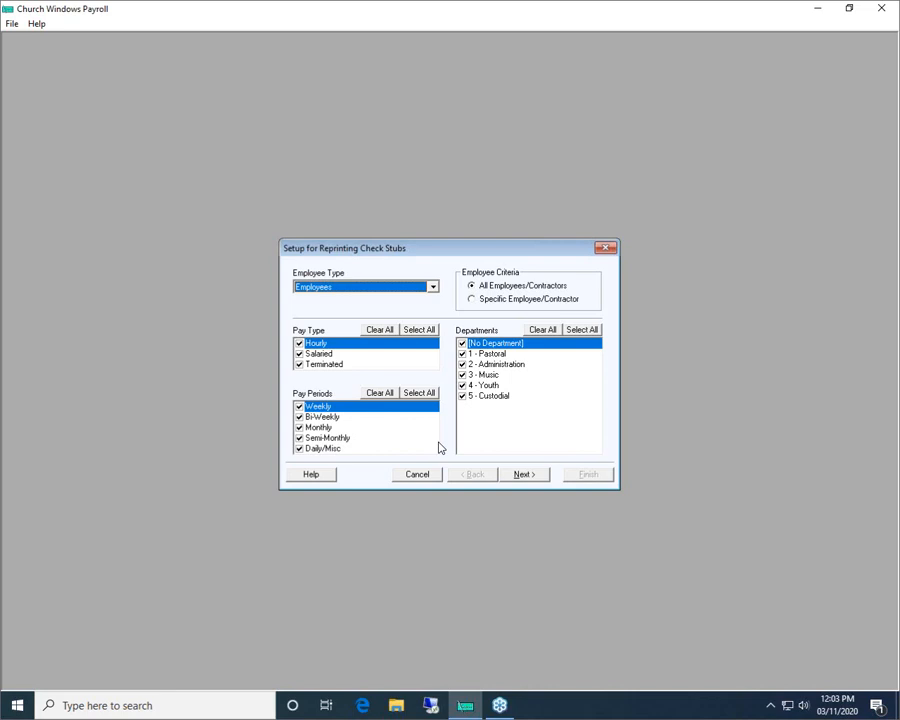
click(471, 300)
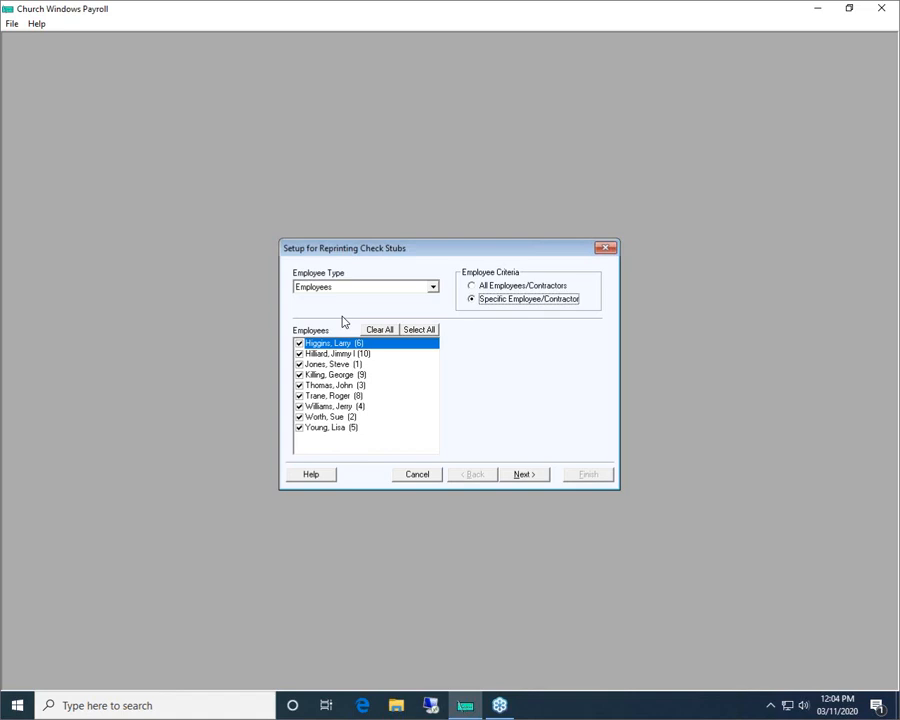
click(471, 286)
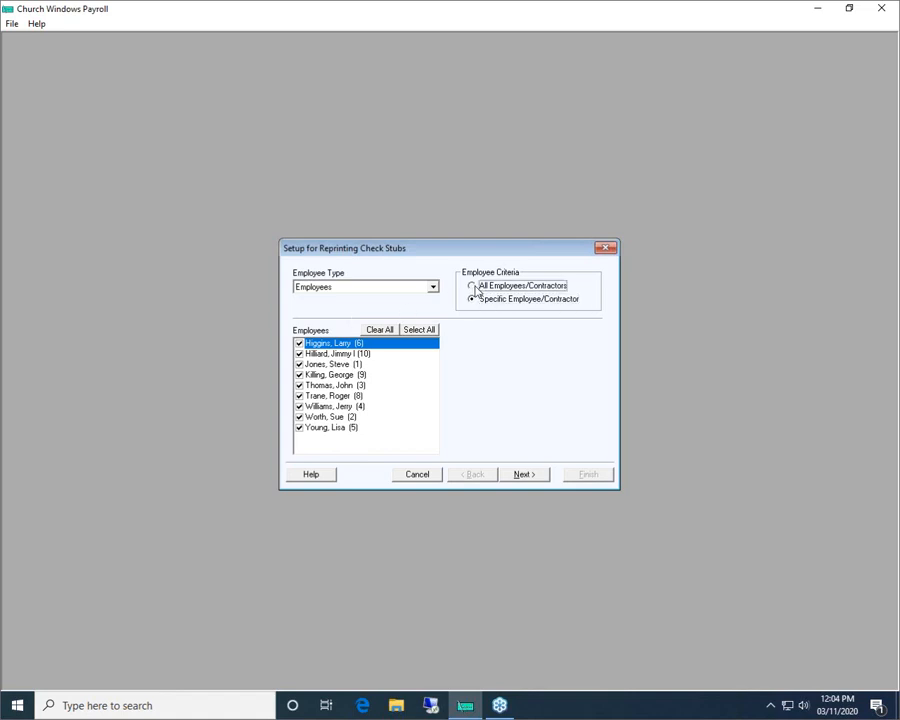
click(525, 477)
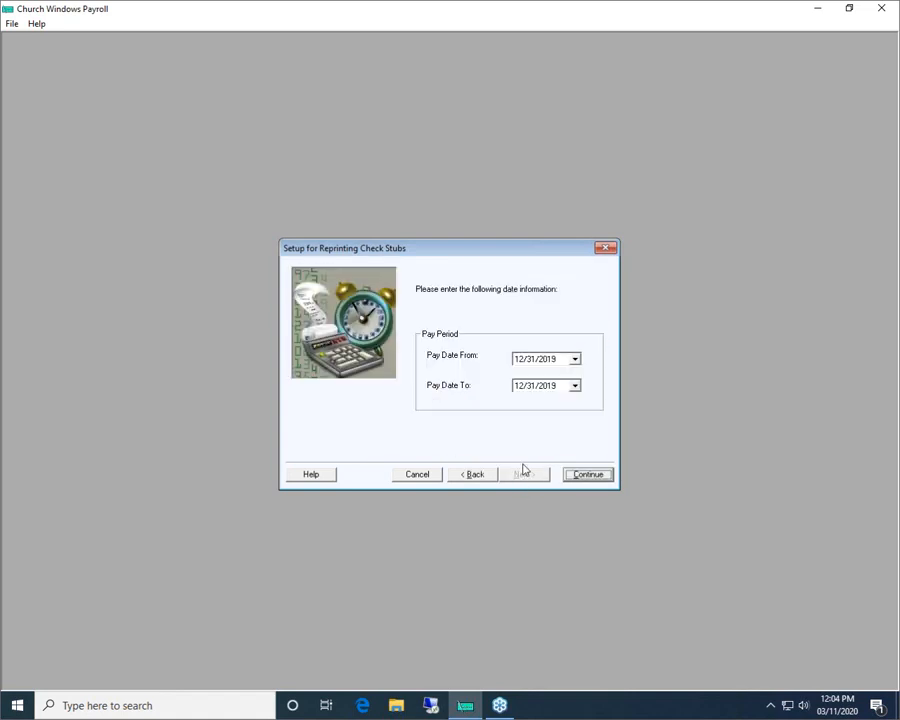
Step: Set both the start and end pay dates to 01/15/2019 and continue to the list of stubs to reprint
click(517, 363)
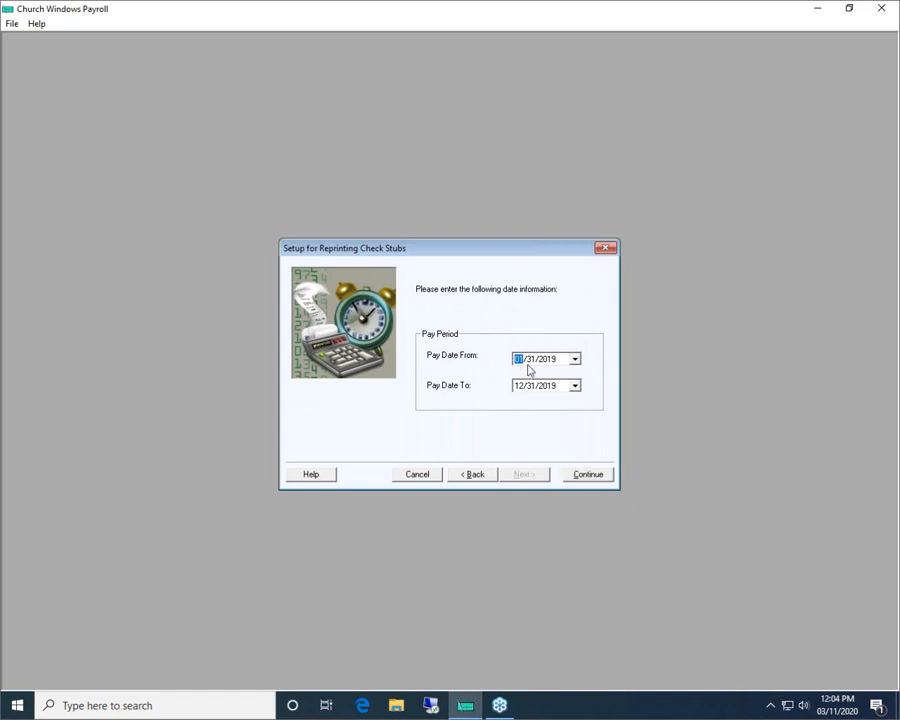
text(01/15)
click(520, 386)
text(01/15)
click(588, 476)
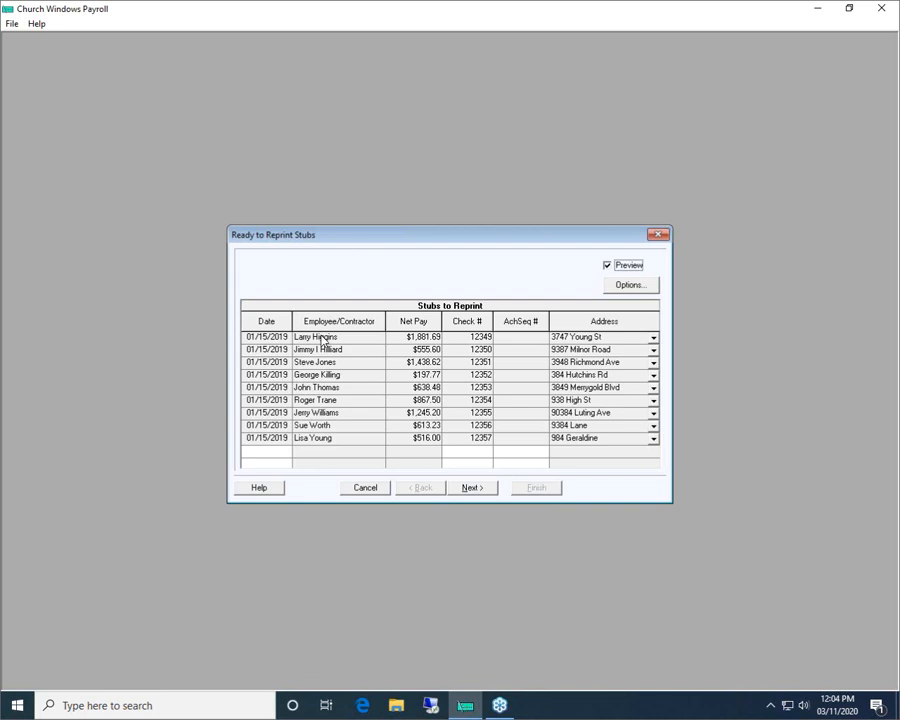
Step: Preview the reprinted check stubs for the 01/15/2019 payroll, look over the first stub, and cancel the reprint
click(277, 338)
click(480, 338)
click(471, 489)
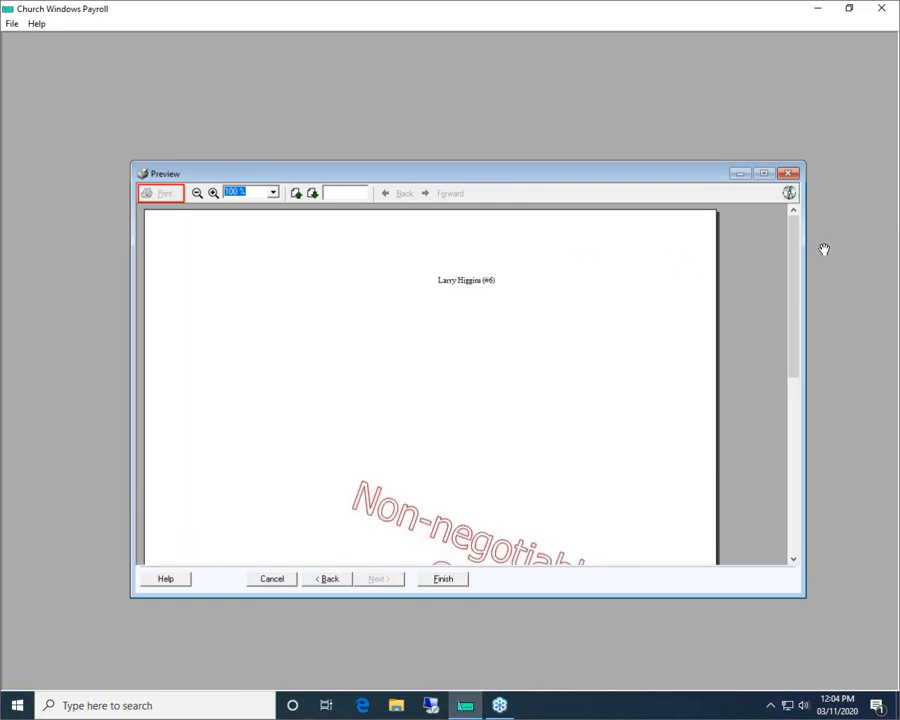
scroll(783, 383, down, 5)
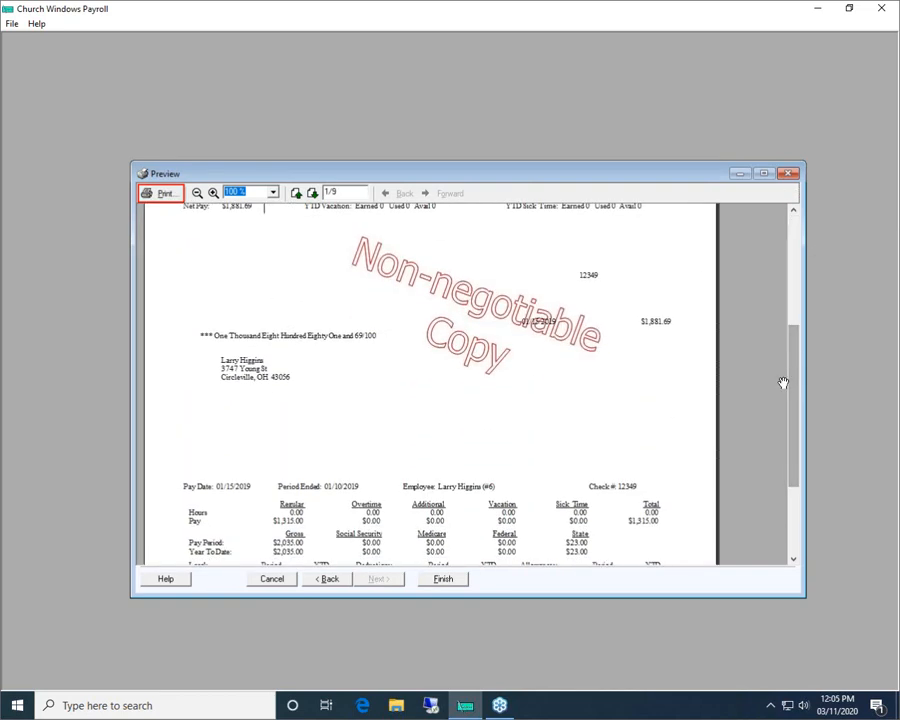
click(330, 579)
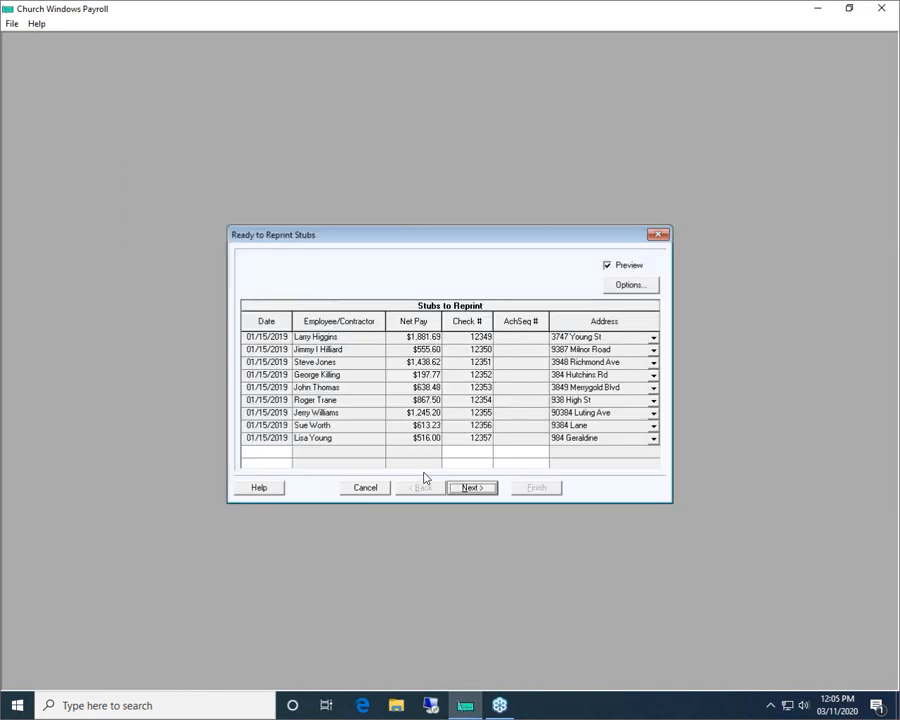
click(358, 487)
click(421, 401)
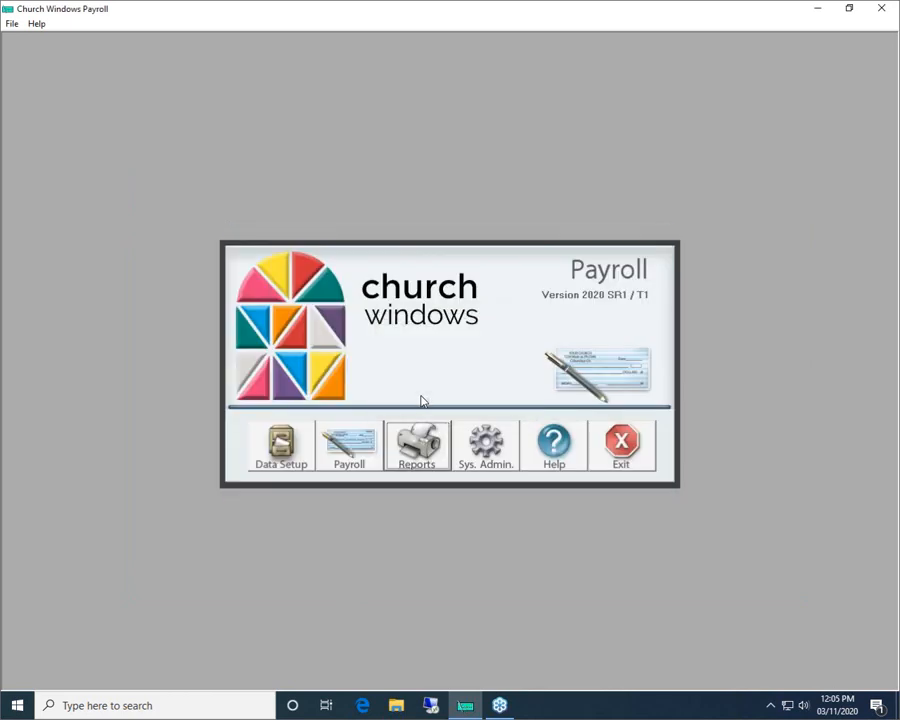
Step: Start a new check stub reprint limited to only the second employee in the list
click(413, 442)
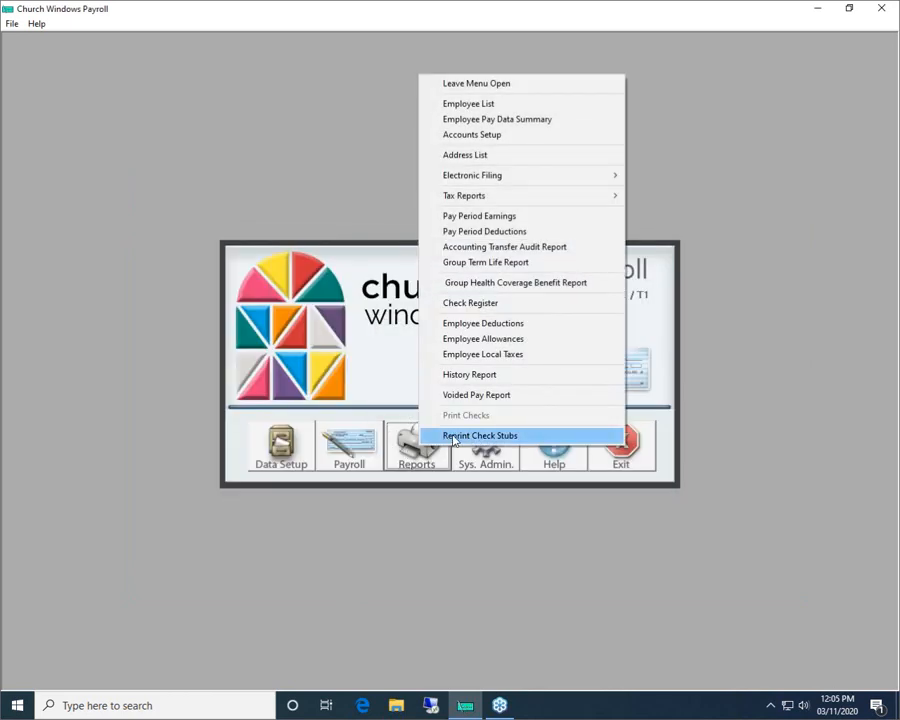
click(453, 436)
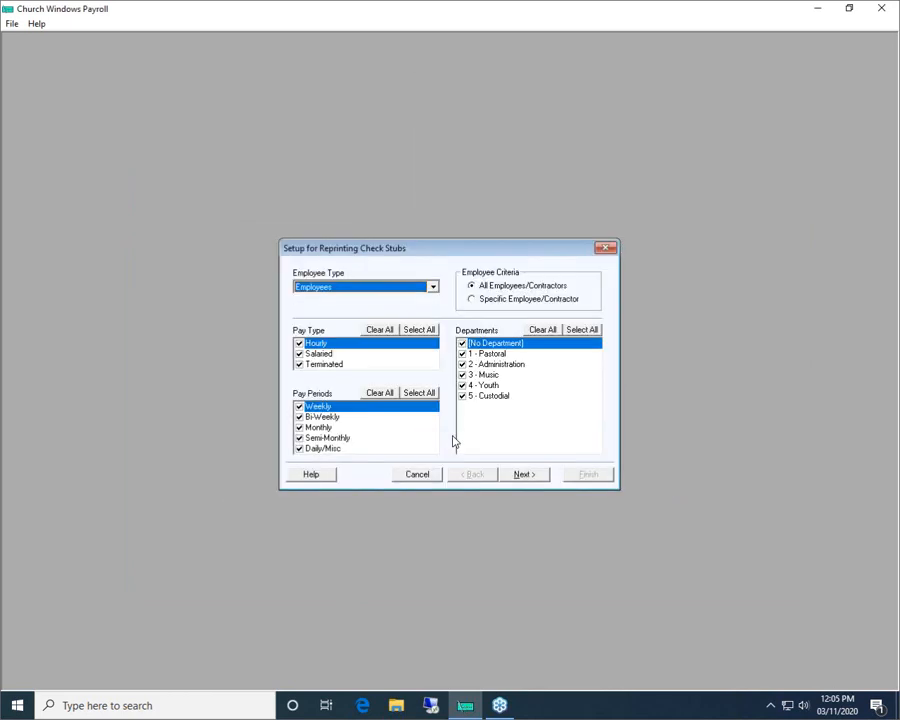
click(472, 300)
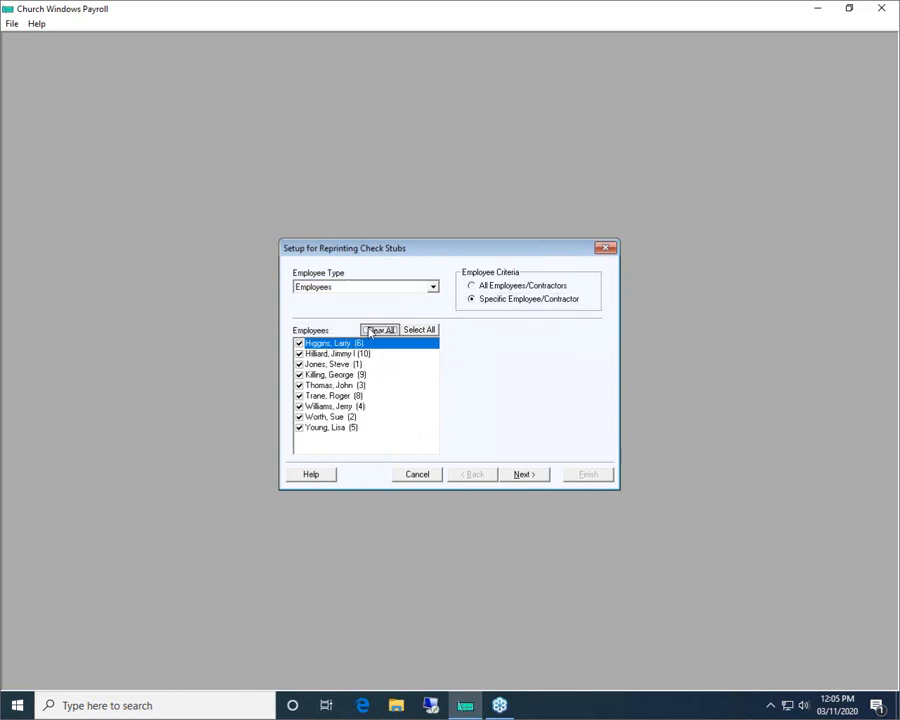
click(370, 332)
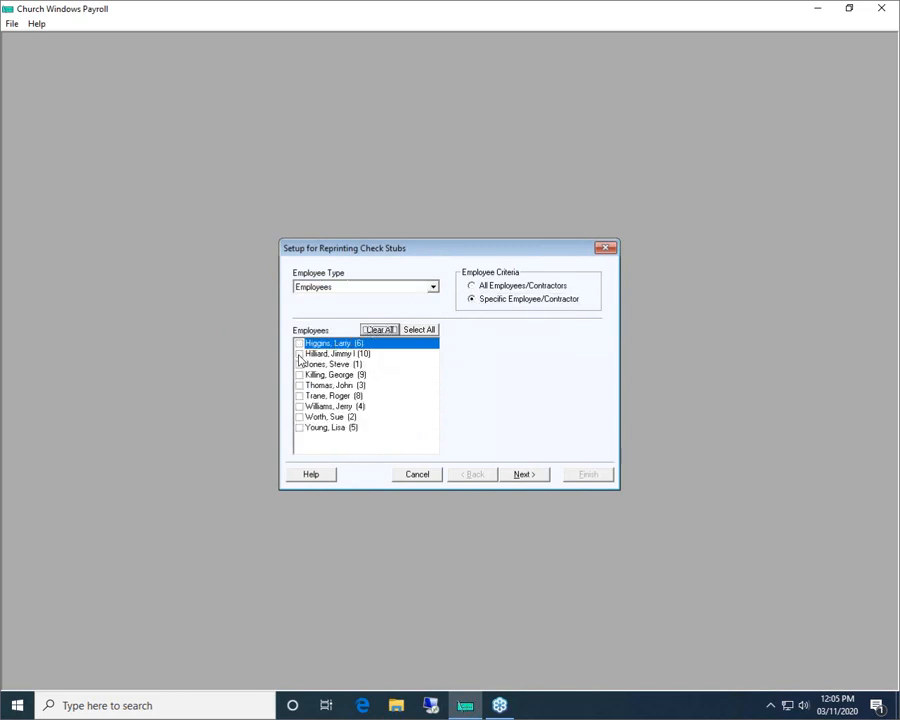
click(298, 354)
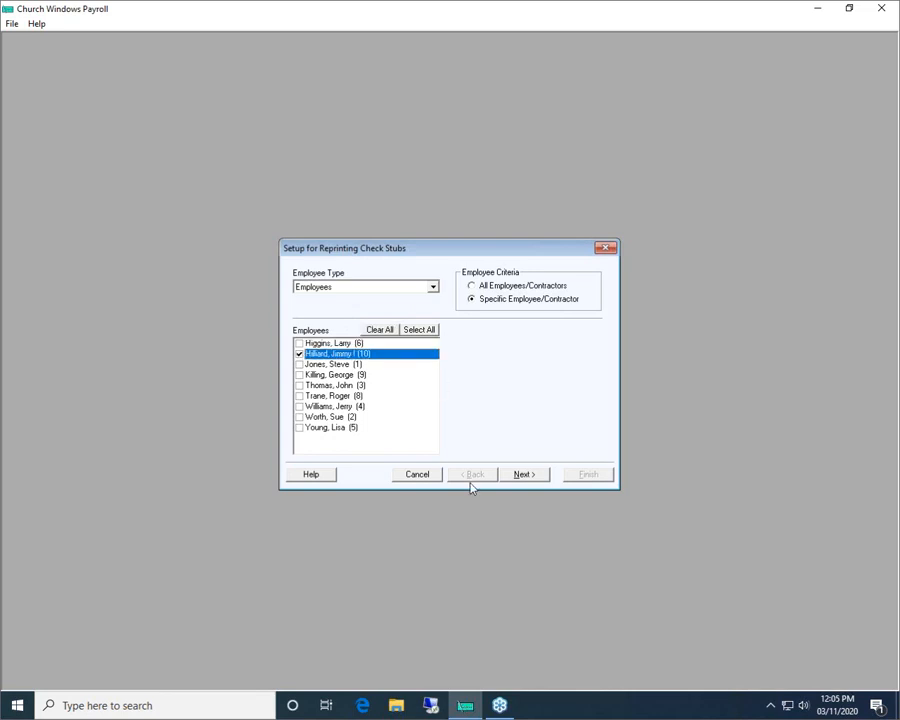
click(512, 476)
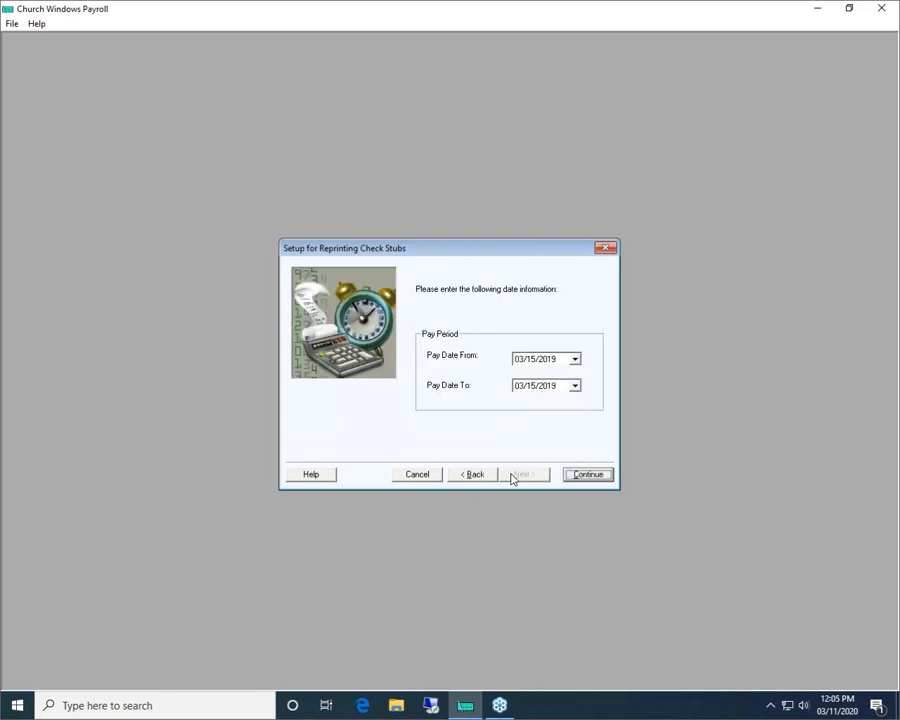
Step: Set the pay date range from 01/01/2019 to 12/31/2019 and continue to the list of stubs to reprint
click(518, 362)
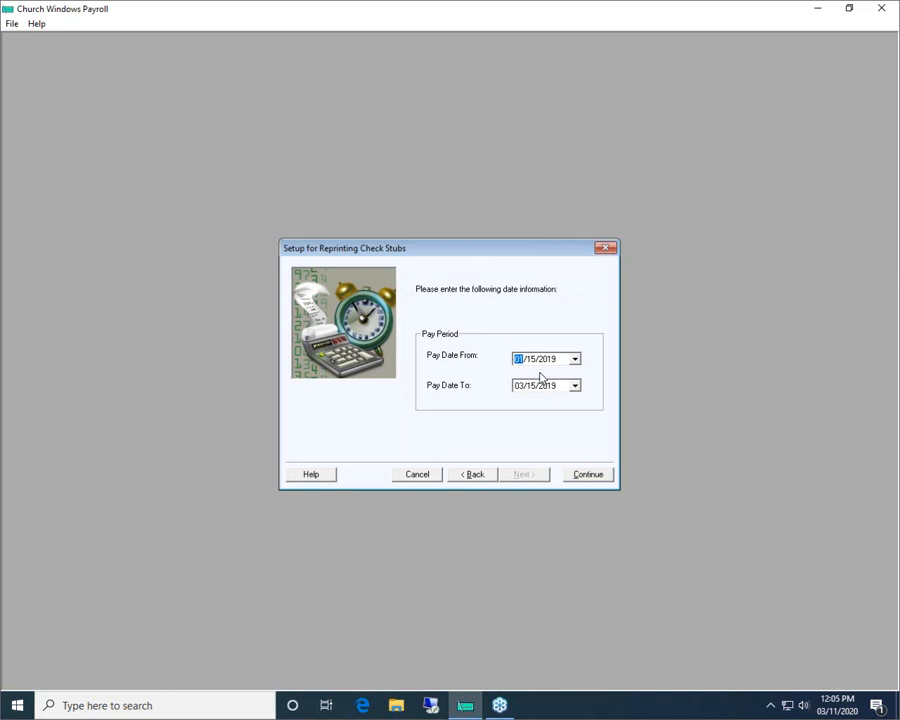
text(01/01)
click(520, 386)
text(12)
click(531, 389)
text(31)
click(587, 477)
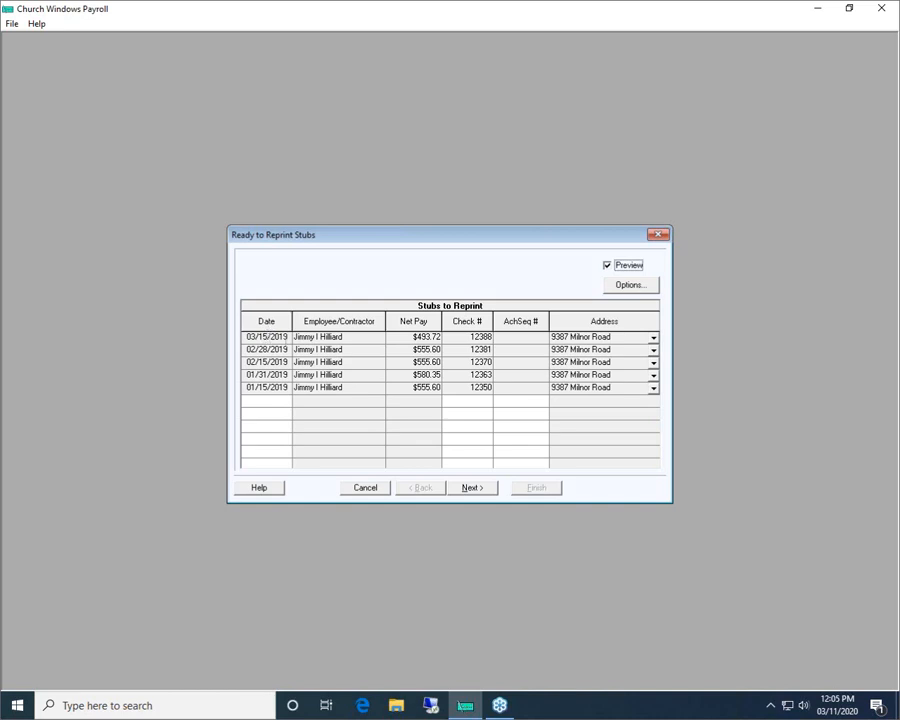
Step: Preview the selected employee's 2019 check stubs, page through to the last one to examine it, and finish the reprint
click(469, 490)
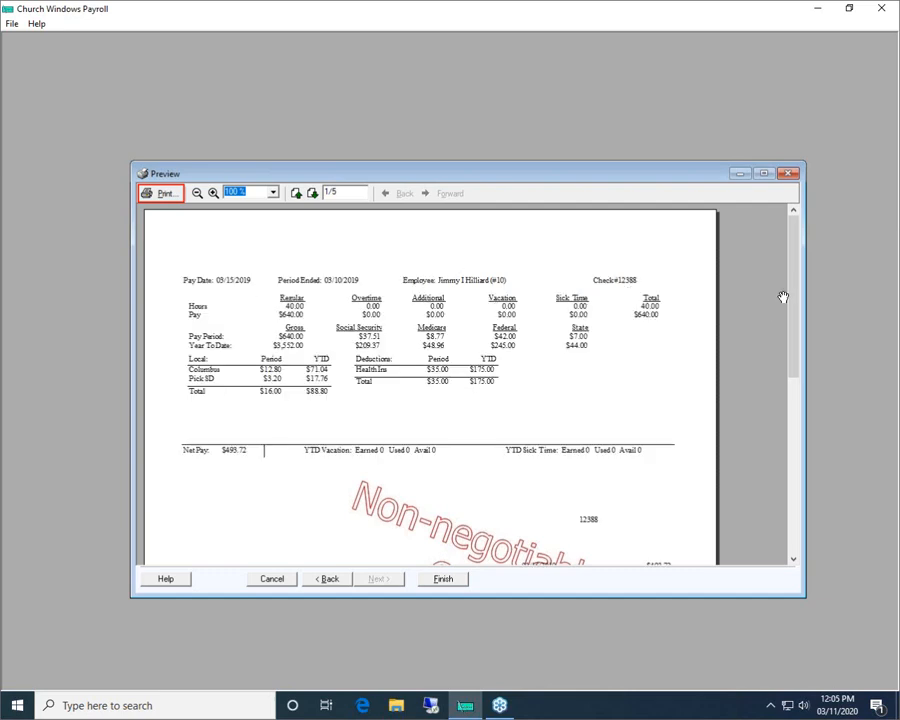
scroll(795, 283, down, 1)
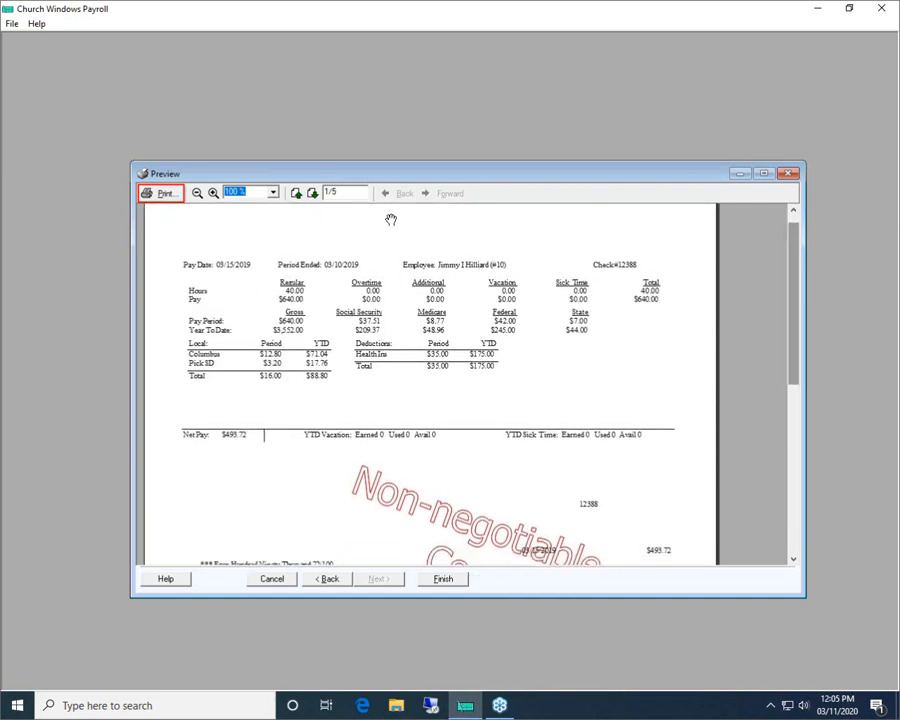
click(313, 193)
click(313, 193)
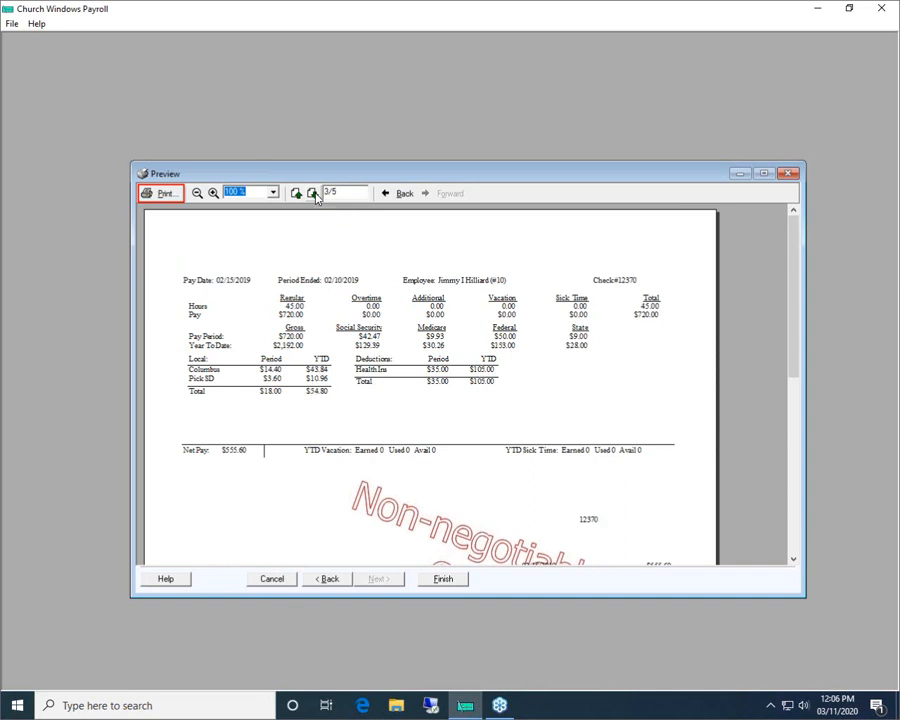
click(313, 194)
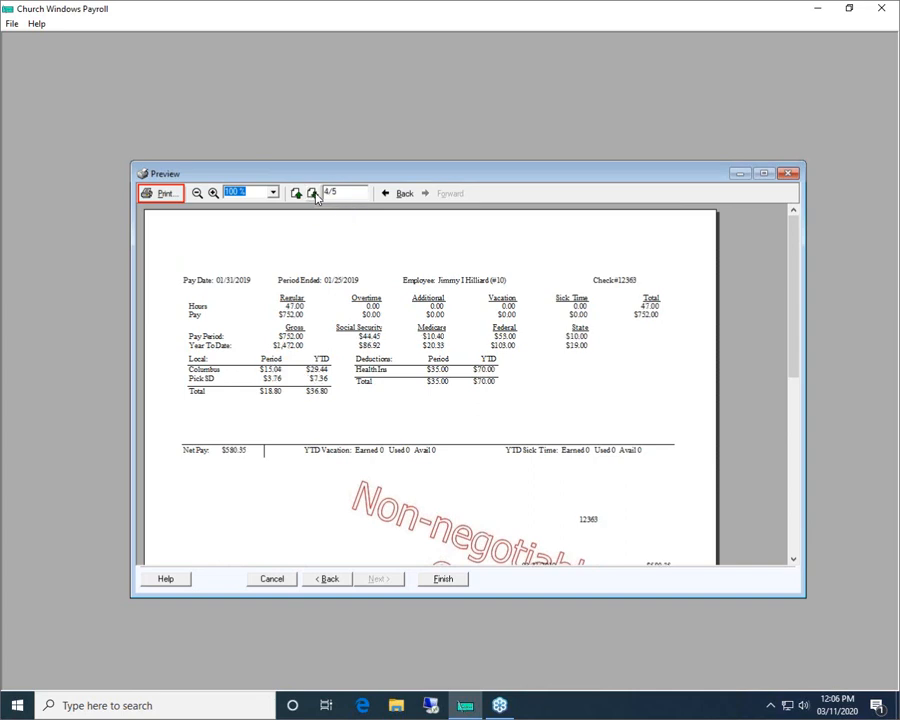
click(313, 194)
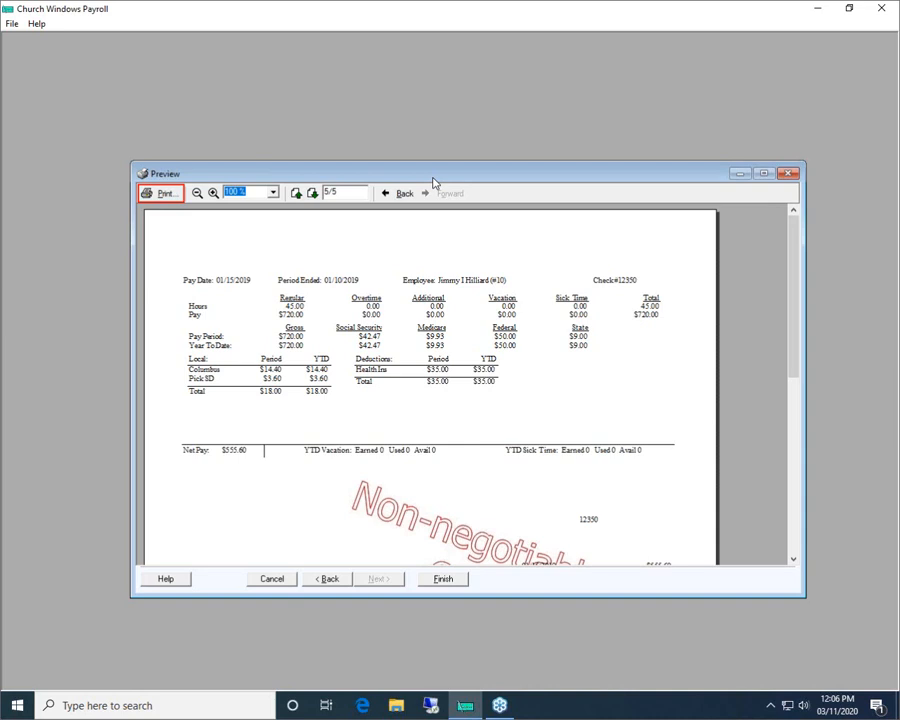
drag(789, 262, 792, 322)
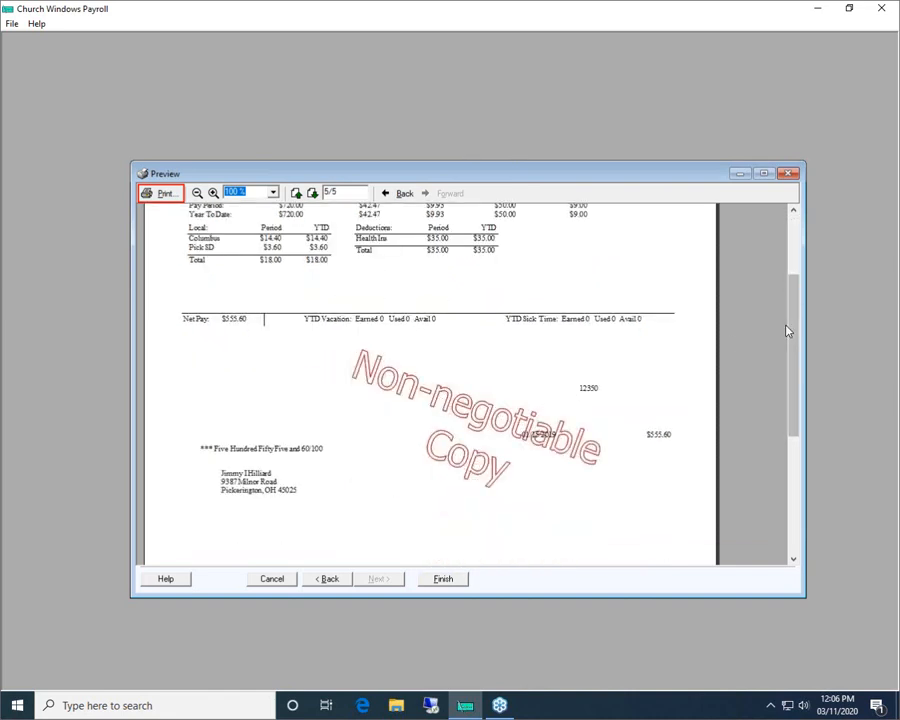
drag(797, 326, 797, 382)
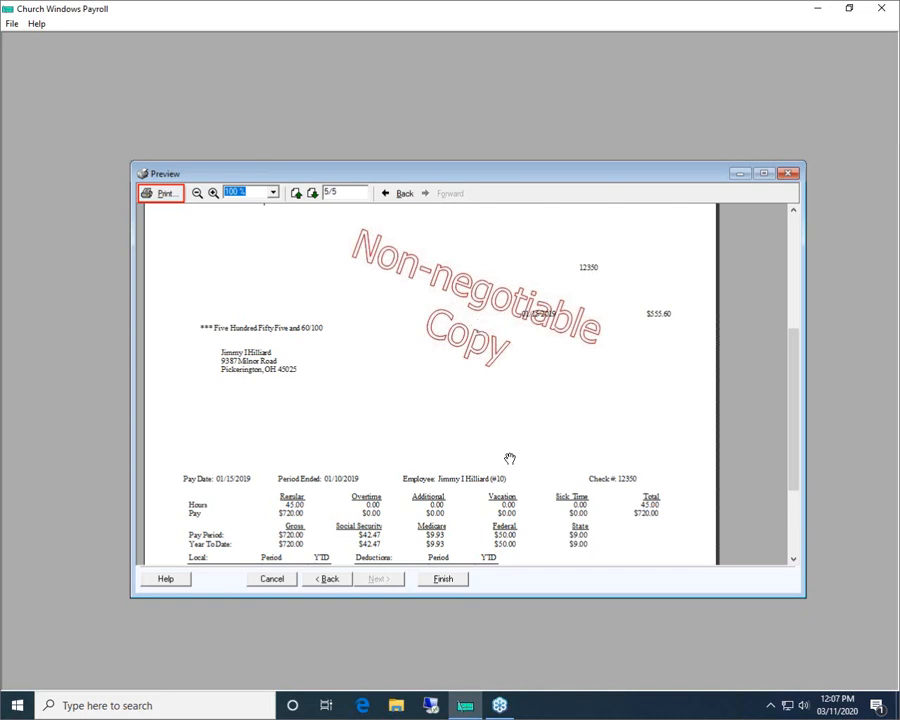
click(444, 580)
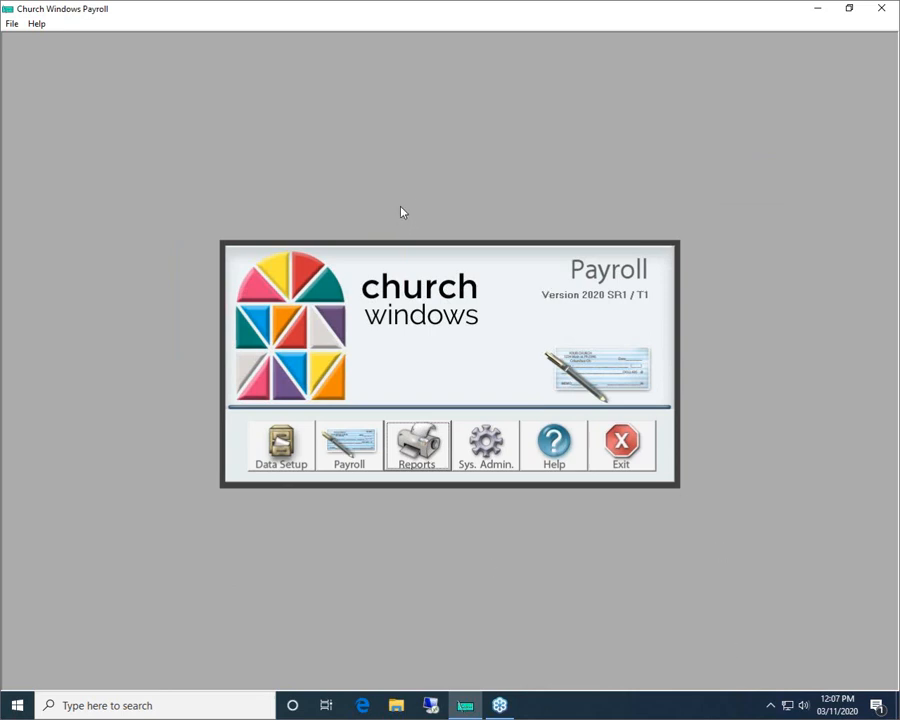
click(353, 450)
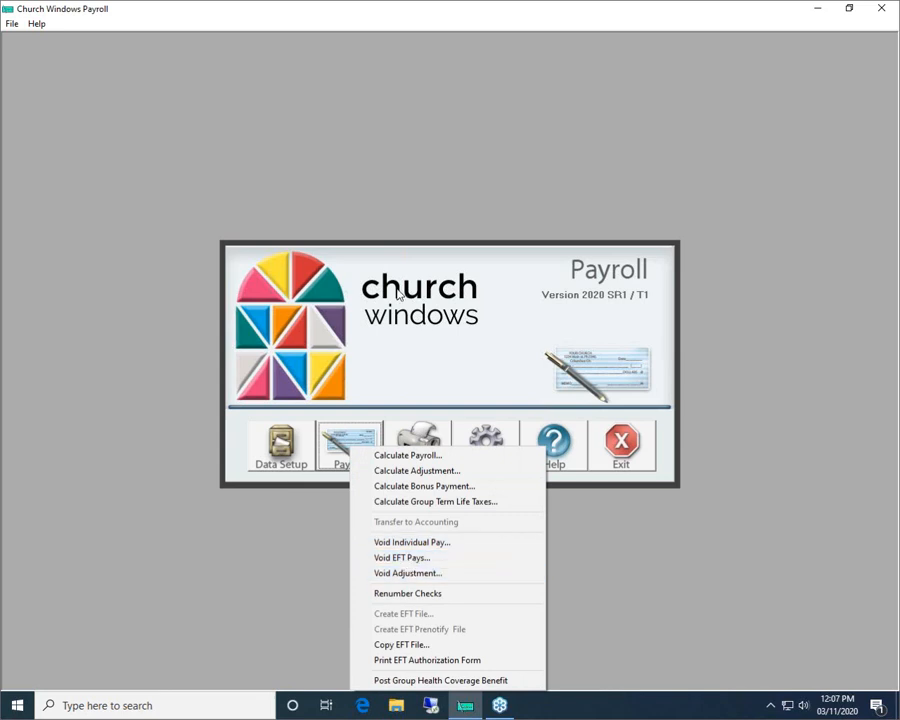
click(396, 201)
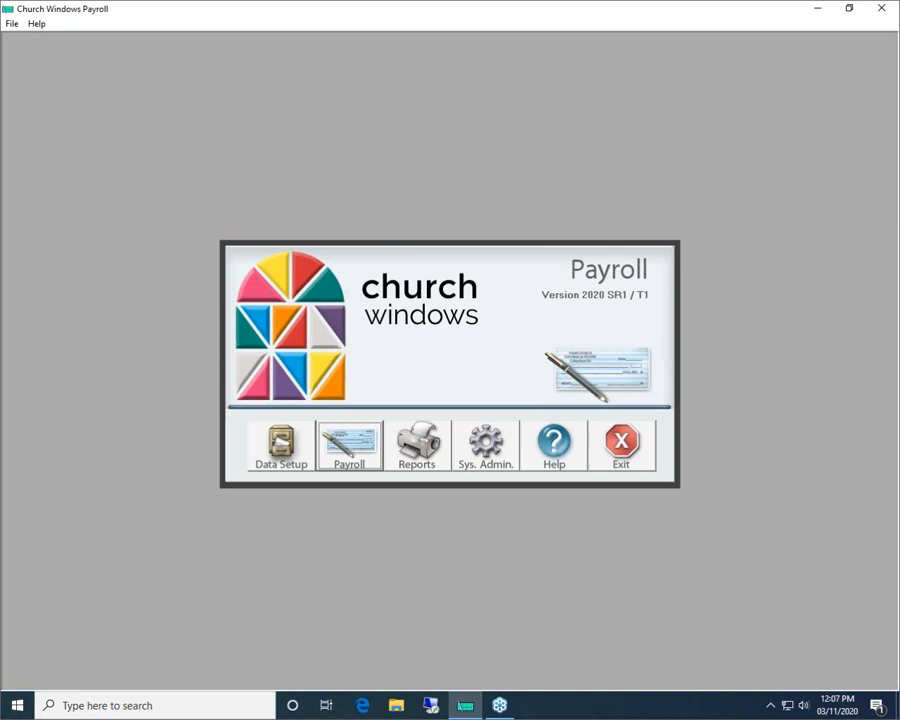
Step: Set the payroll year to 2020 in the system profile and save the change
click(488, 450)
click(507, 458)
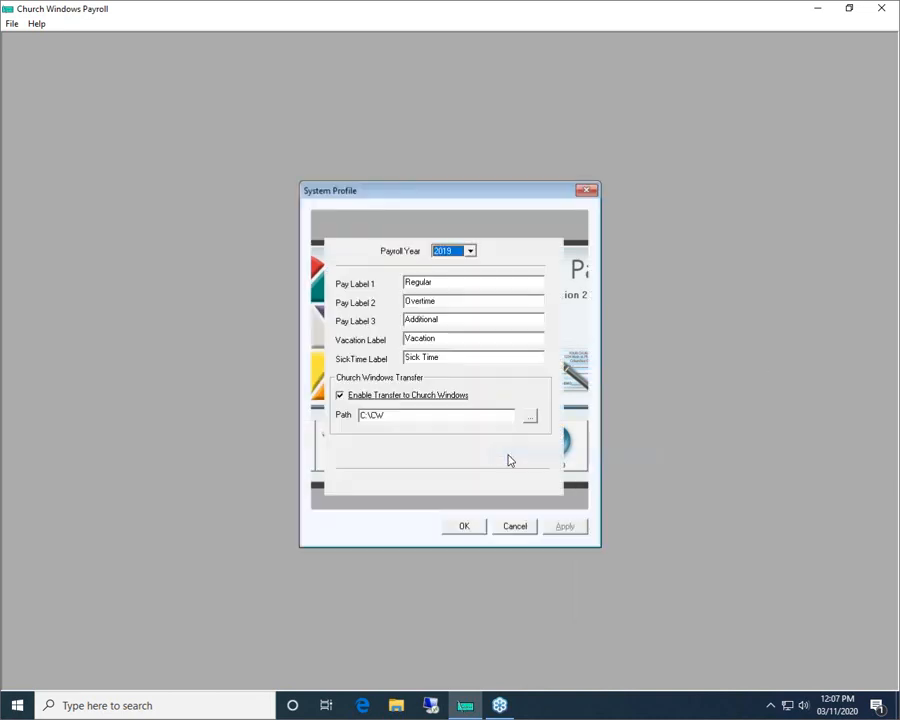
click(470, 251)
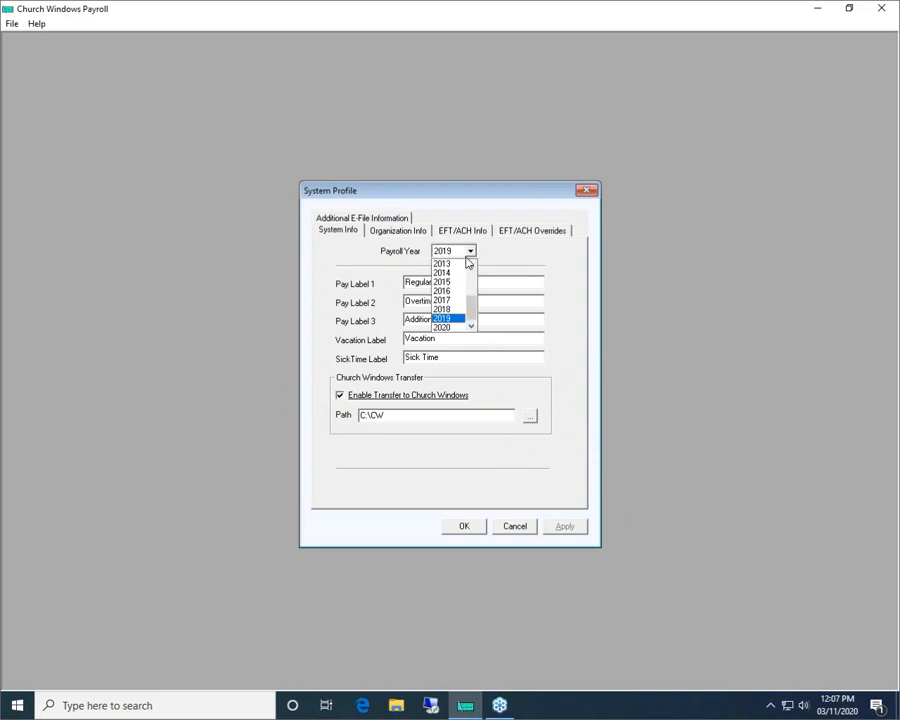
click(460, 322)
click(556, 530)
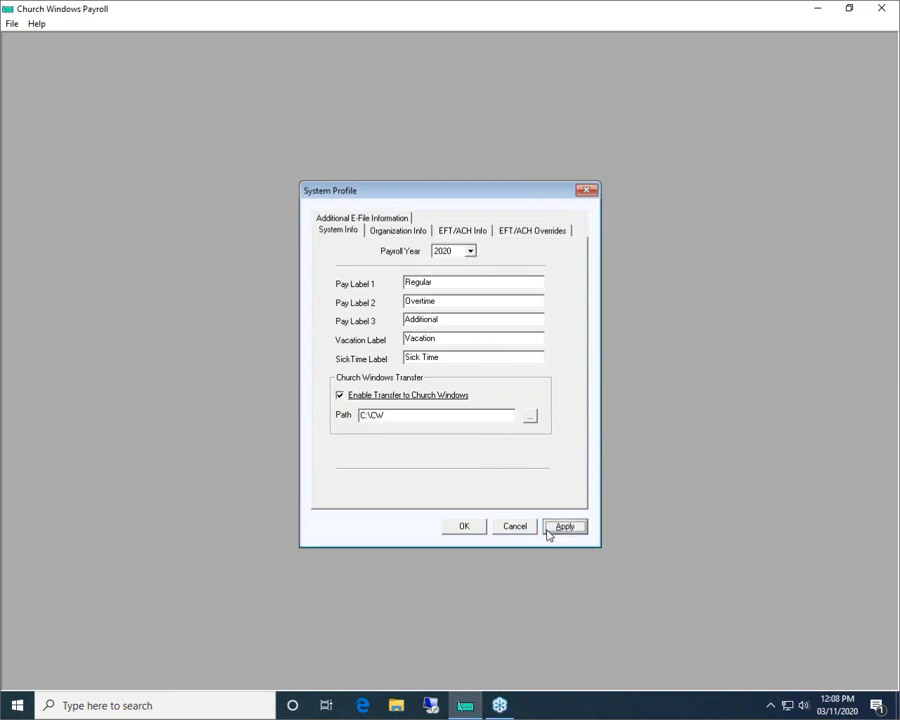
click(470, 527)
Step: Set up a check stub reprint for all employees with pay dates from 01/15/2020 to 01/15/2020 and continue to the stub list
click(420, 465)
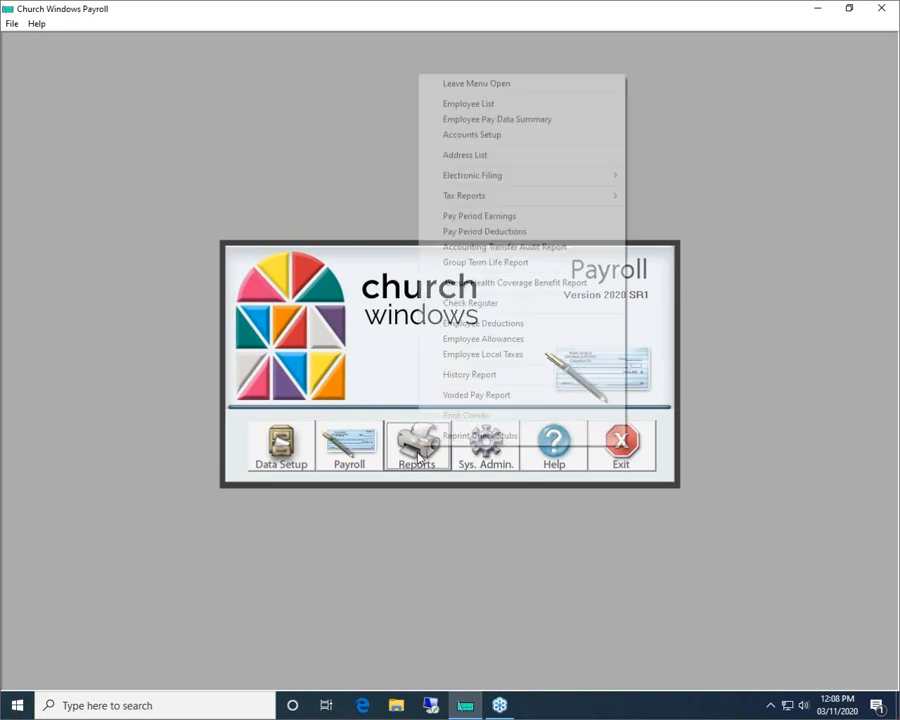
click(456, 433)
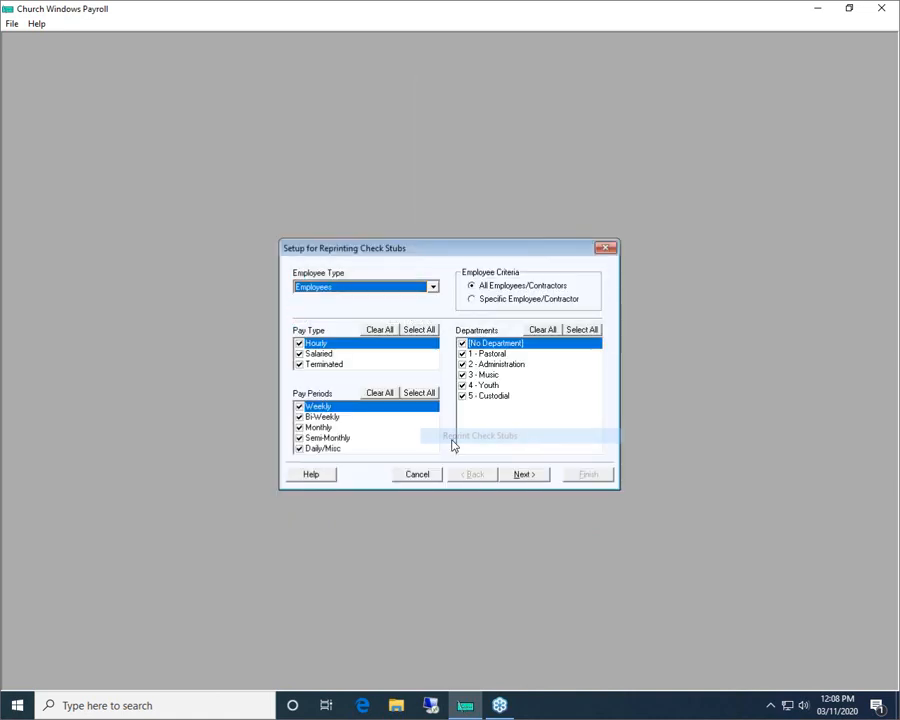
click(538, 476)
click(520, 361)
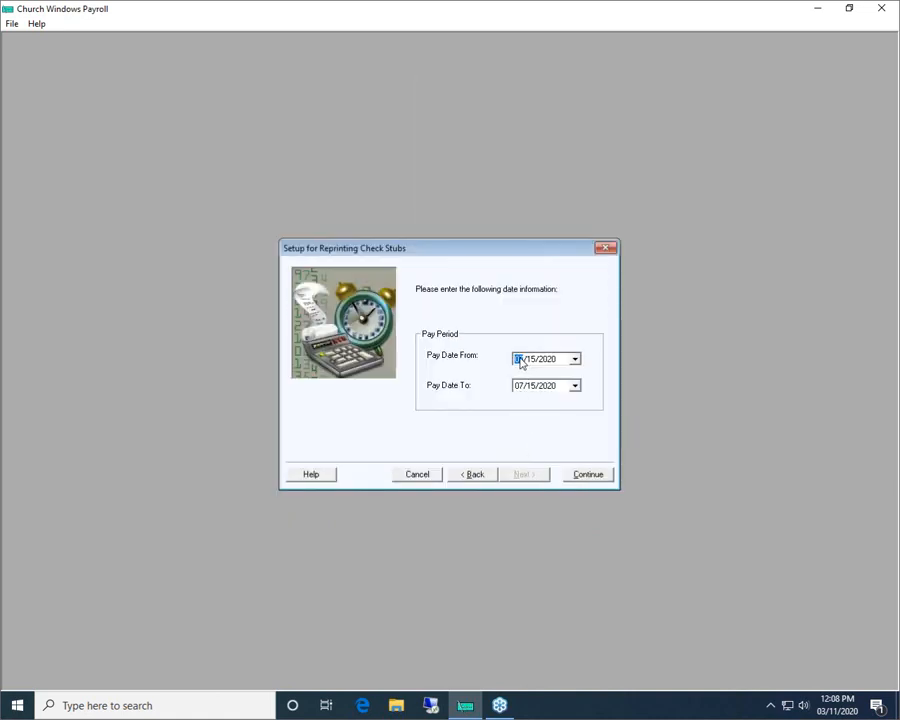
text(01)
click(520, 389)
text(01)
click(567, 477)
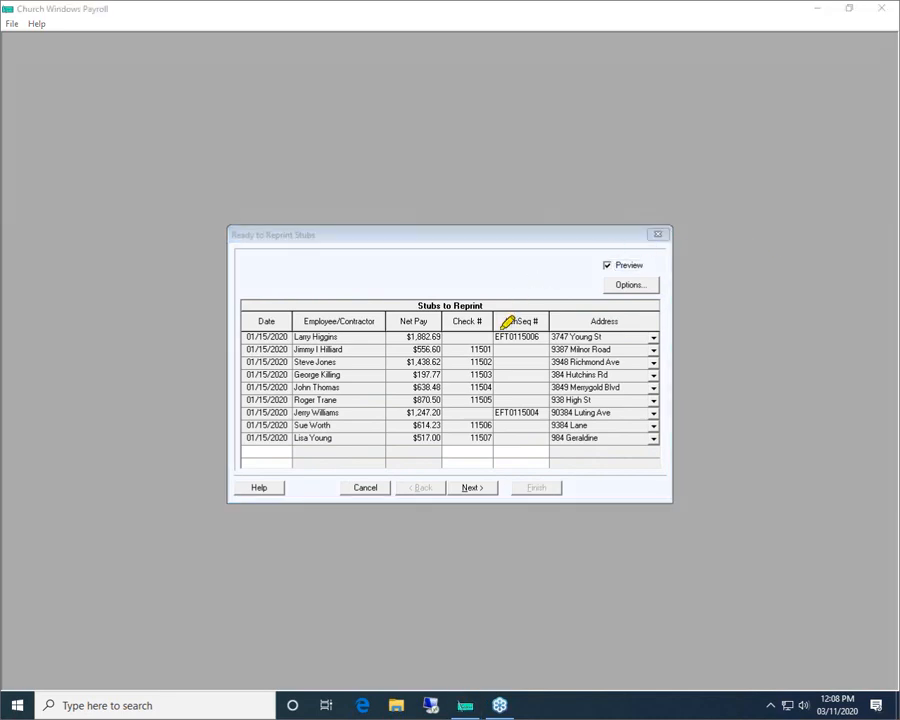
Step: Examine the ACH sequence numbers in the stub list, preview the 01/15/2020 check stubs, look over the first one, and finish the reprint
mouse_move(497, 321)
mouse_down()
mouse_move(560, 324)
mouse_move(562, 342)
mouse_move(512, 337)
mouse_move(493, 324)
mouse_up()
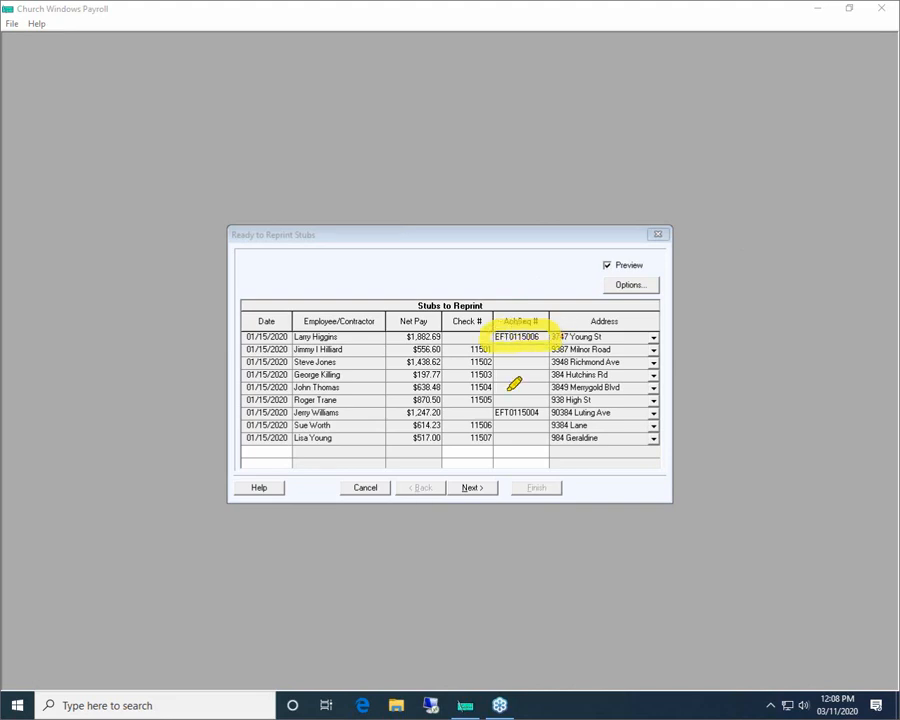
mouse_move(492, 400)
mouse_down()
mouse_move(553, 395)
mouse_move(508, 420)
mouse_move(555, 397)
mouse_up()
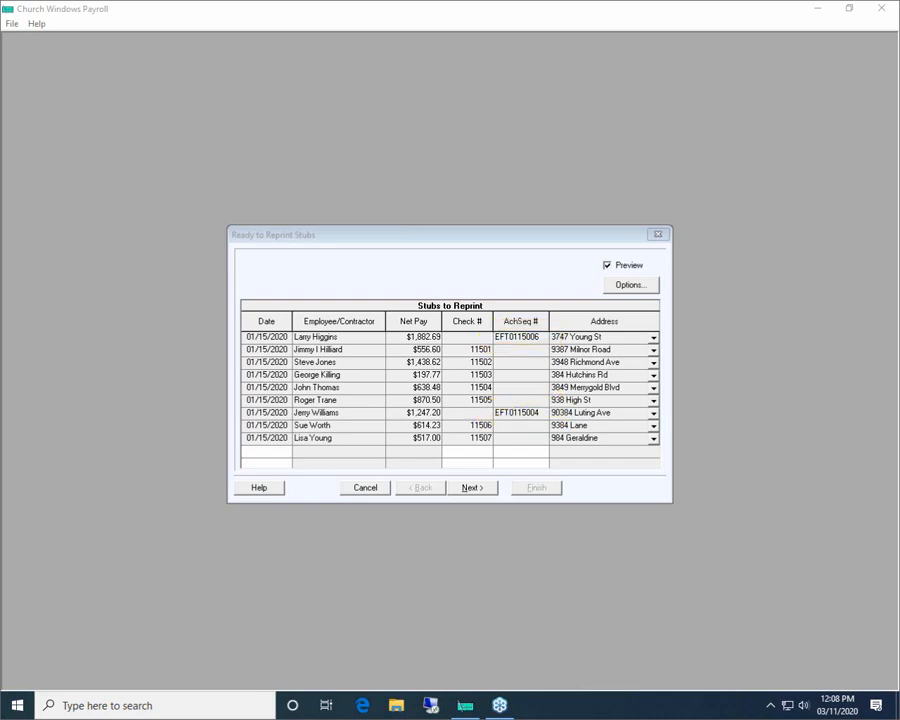
click(484, 488)
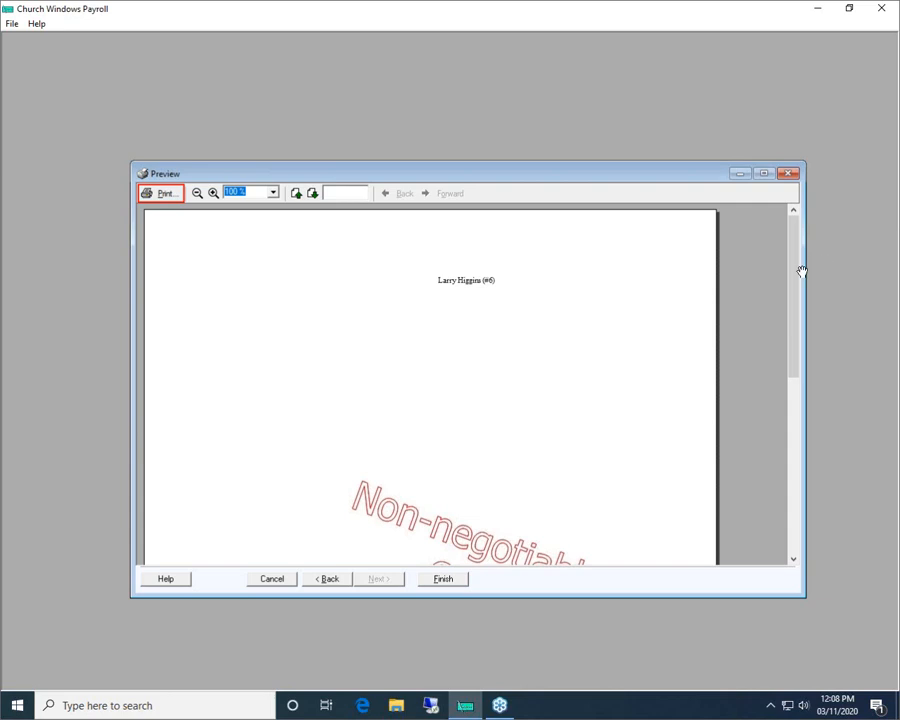
mouse_move(798, 266)
mouse_down()
mouse_move(797, 340)
mouse_move(799, 245)
mouse_up()
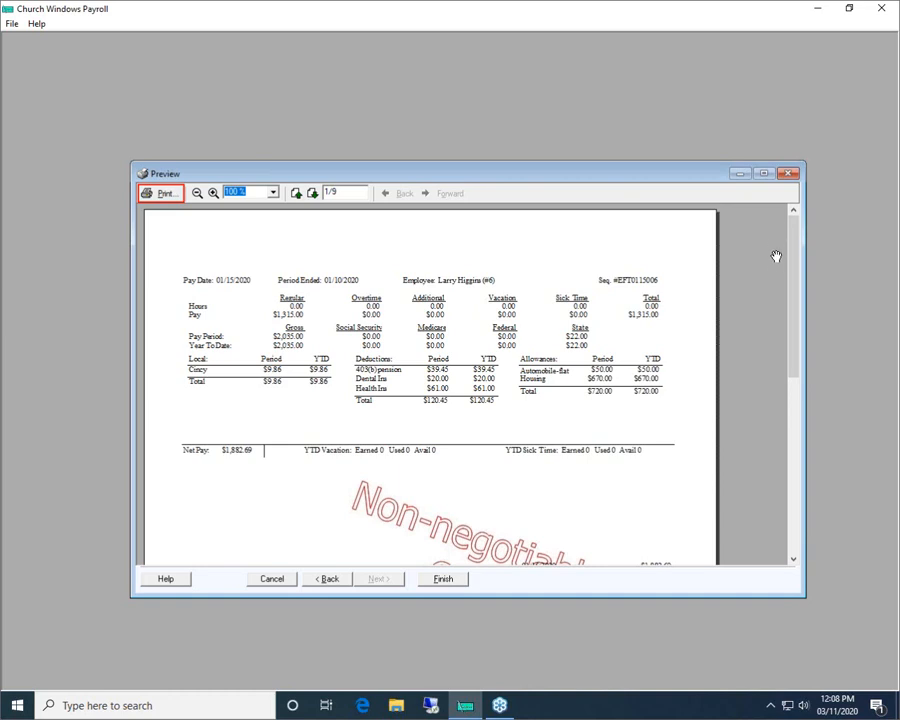
click(443, 579)
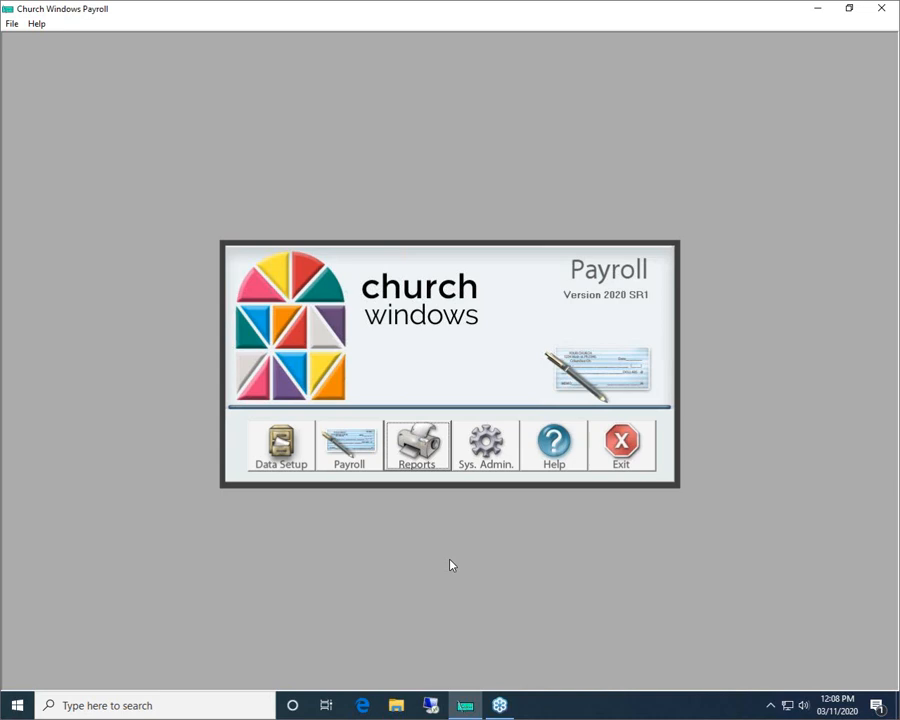
click(352, 453)
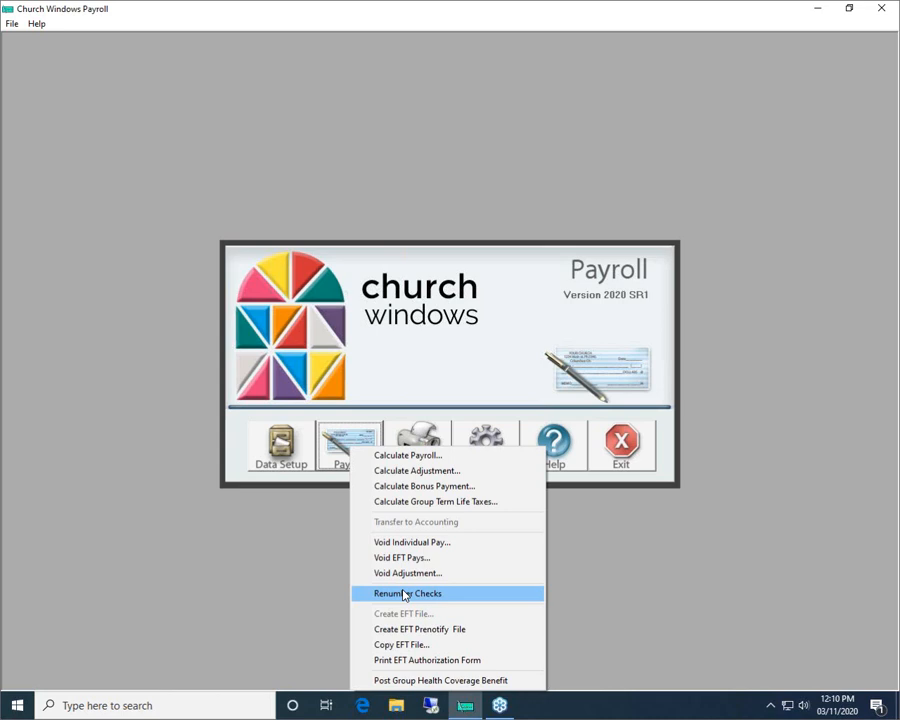
click(453, 136)
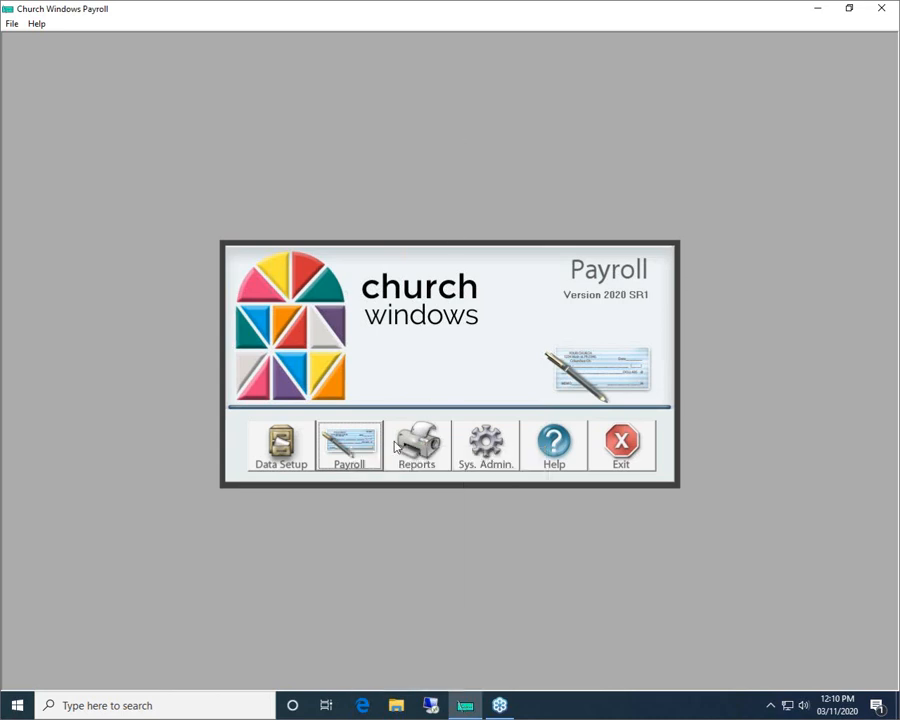
click(487, 448)
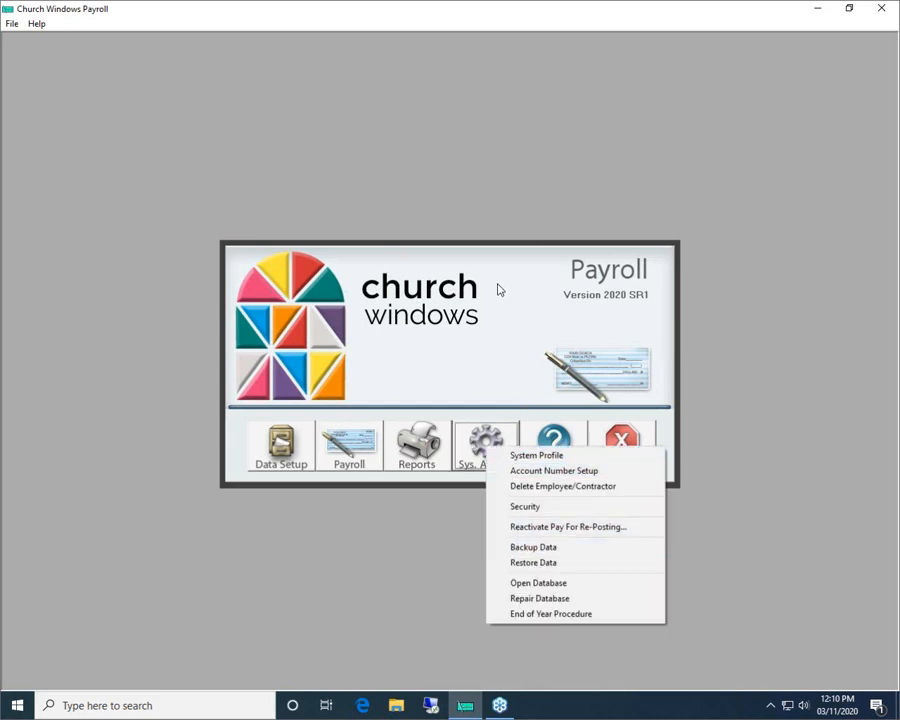
click(466, 294)
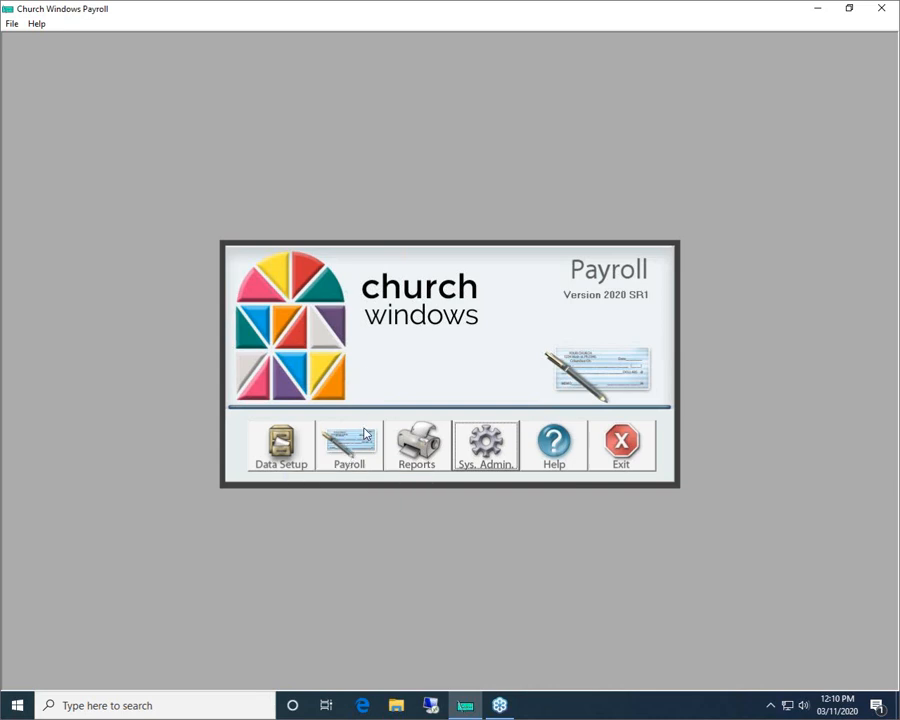
Step: Start renumbering payroll checks and choose the May 31, 2020 pay date
click(366, 461)
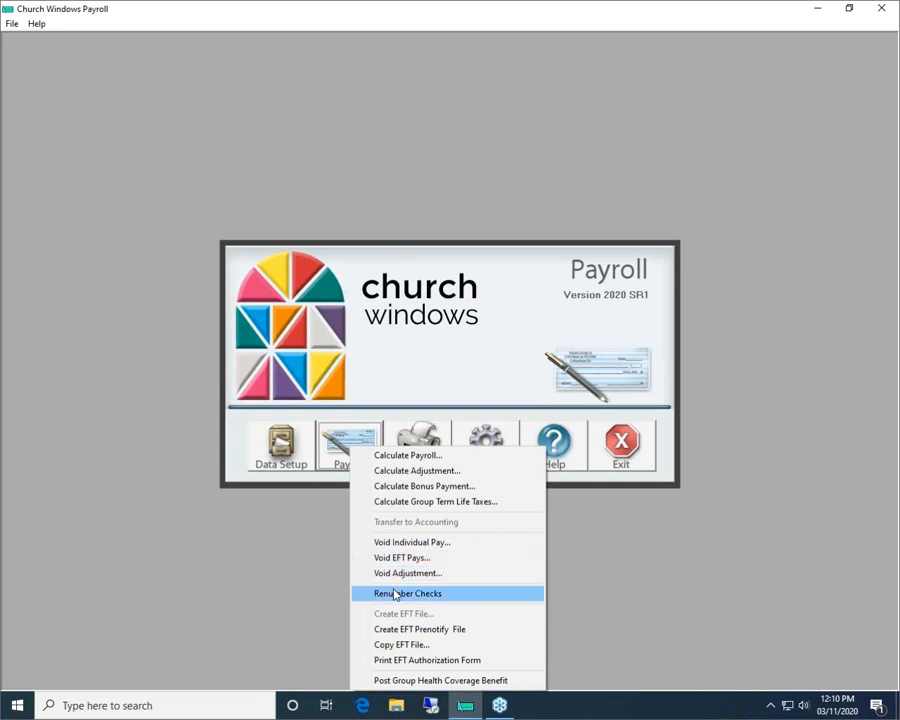
click(395, 594)
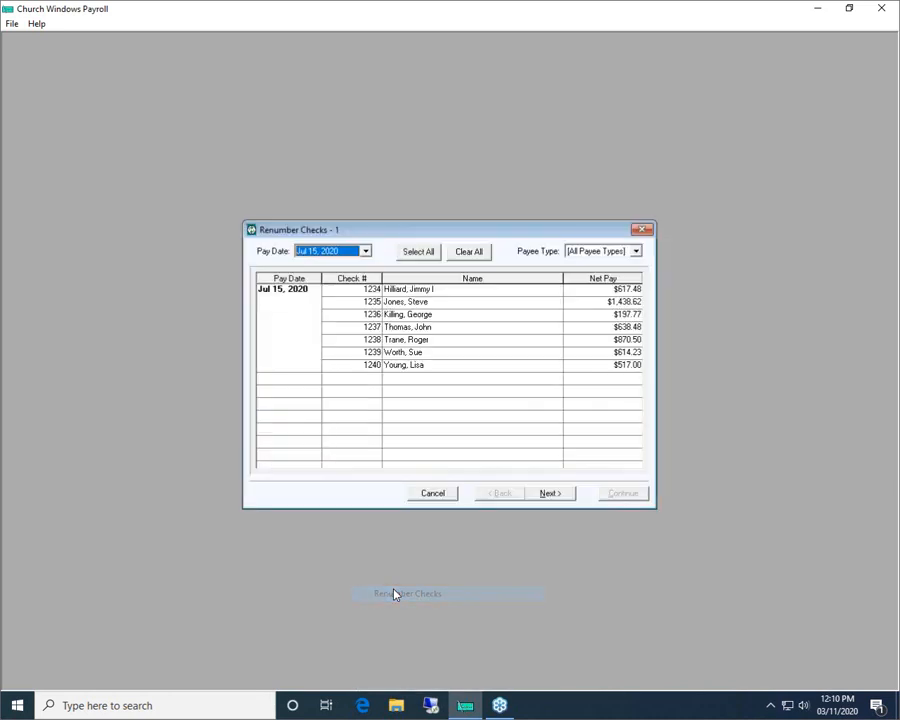
click(366, 251)
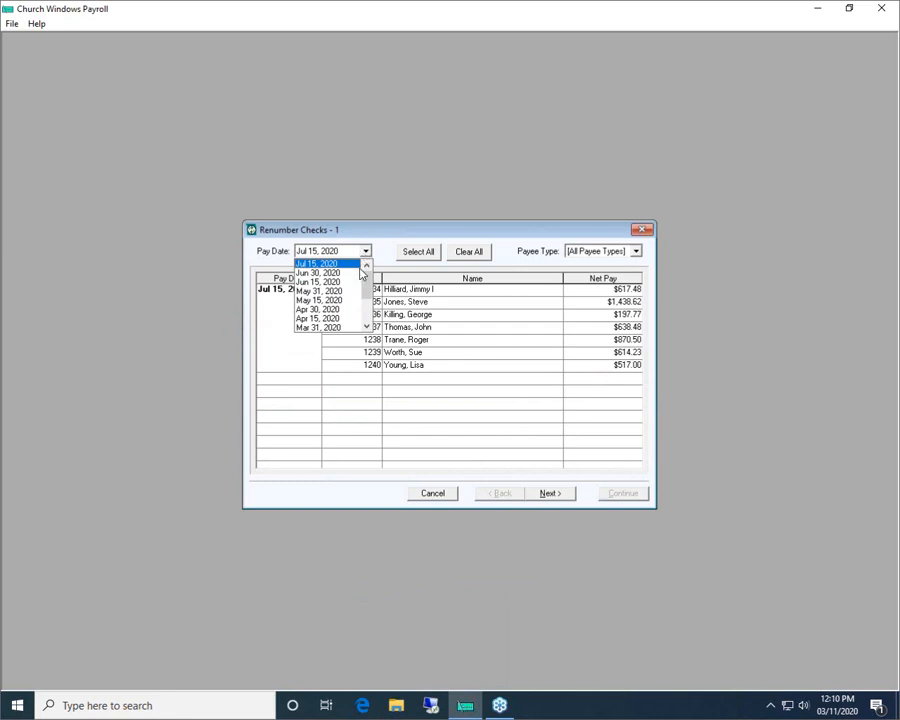
click(367, 226)
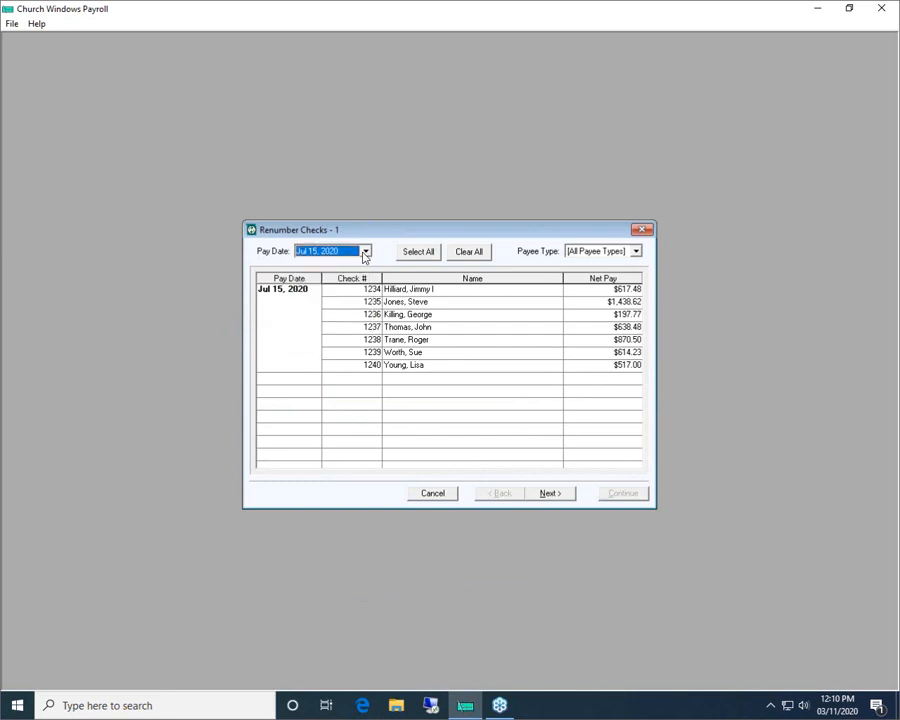
click(366, 253)
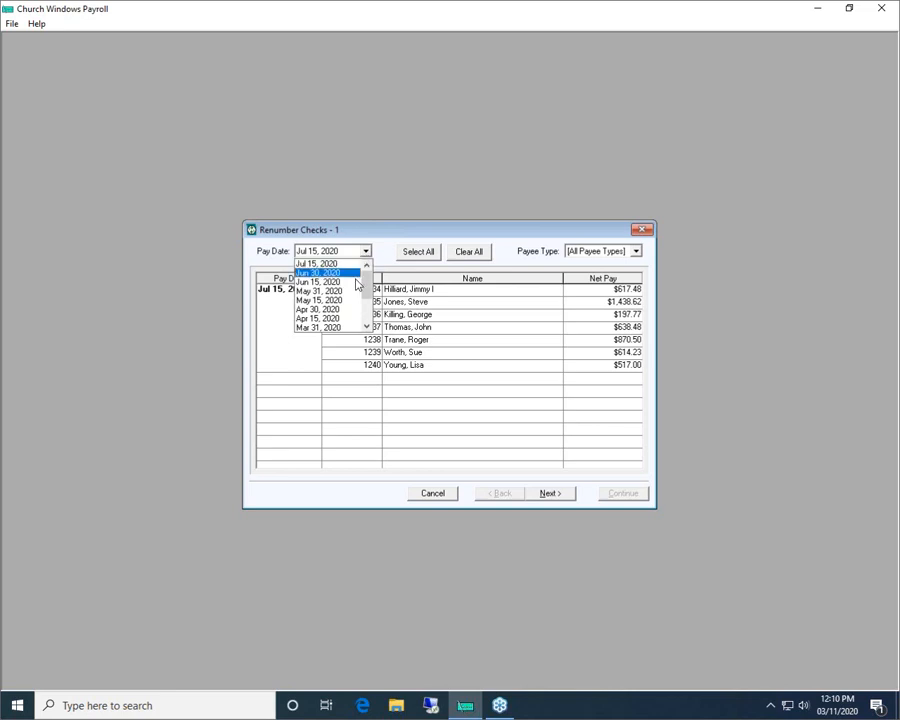
click(326, 291)
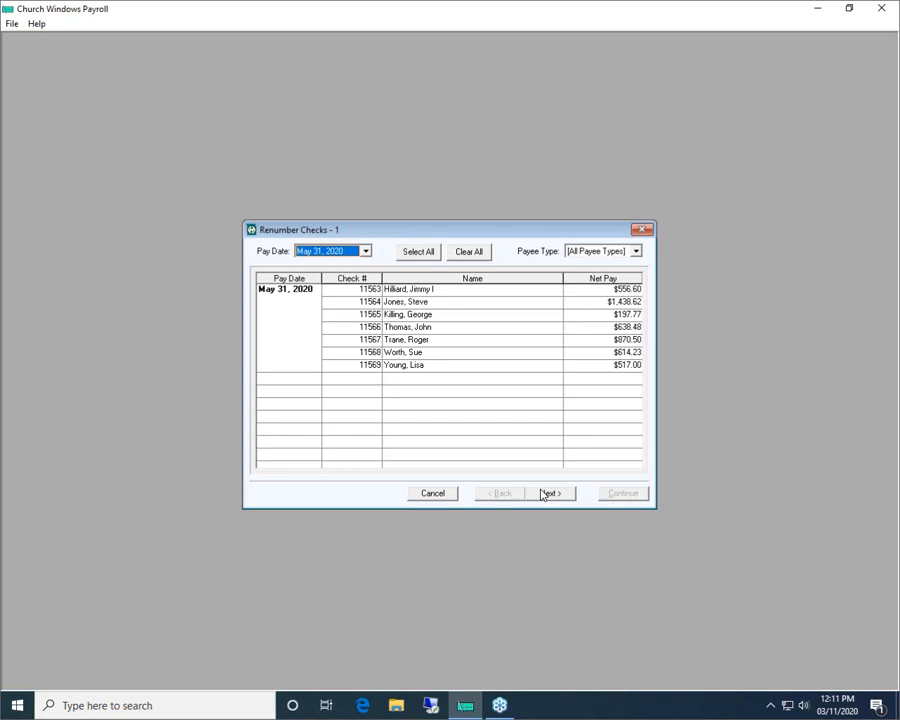
Step: Mark the first, fourth and sixth checks for renumbering, clear them, and select every check instead
click(404, 290)
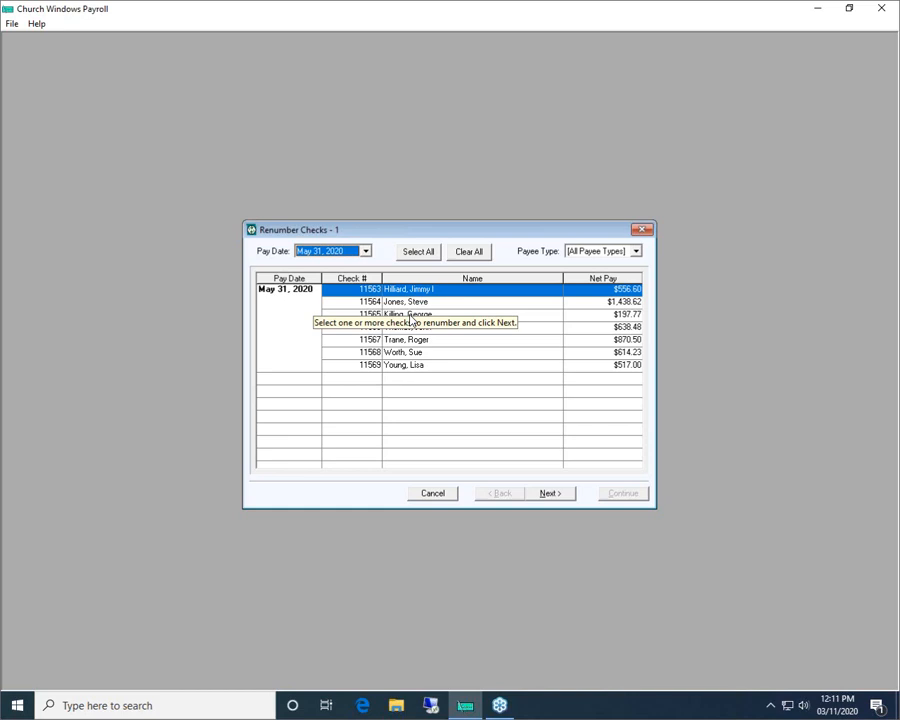
click(407, 327)
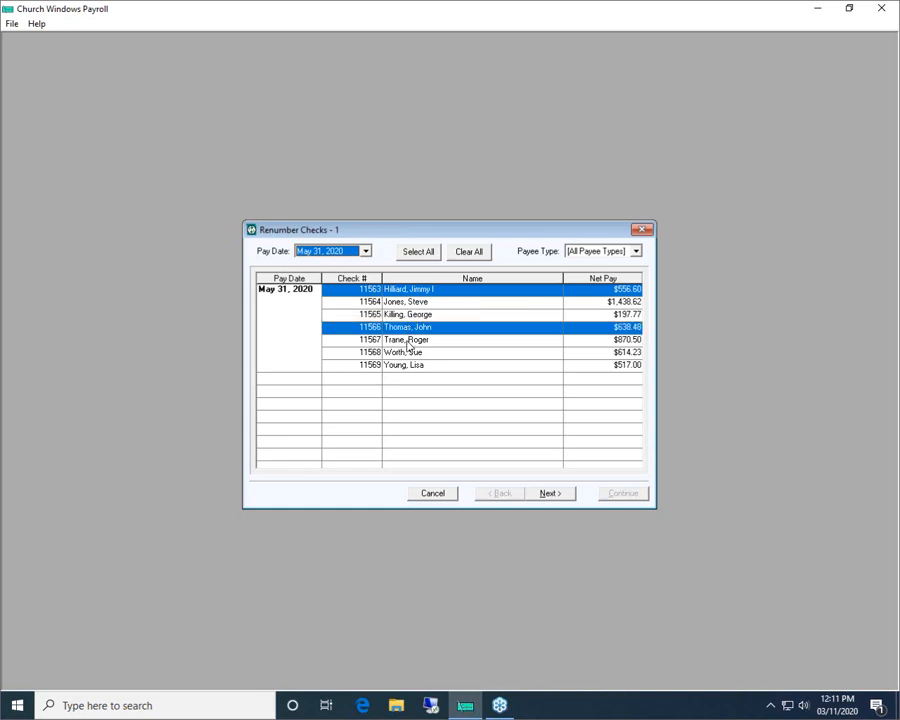
click(408, 354)
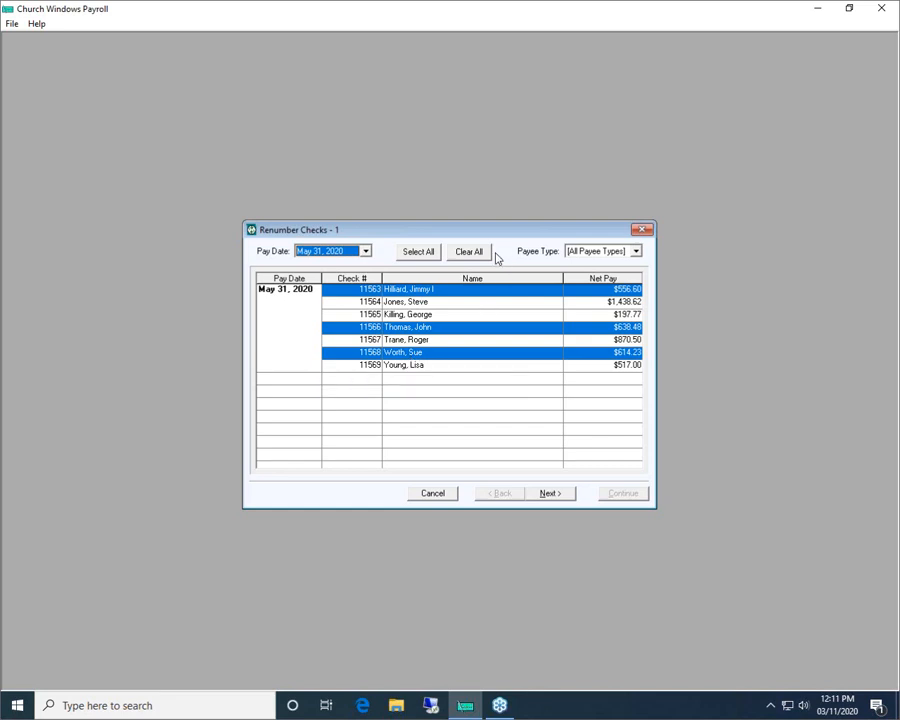
click(468, 251)
click(411, 254)
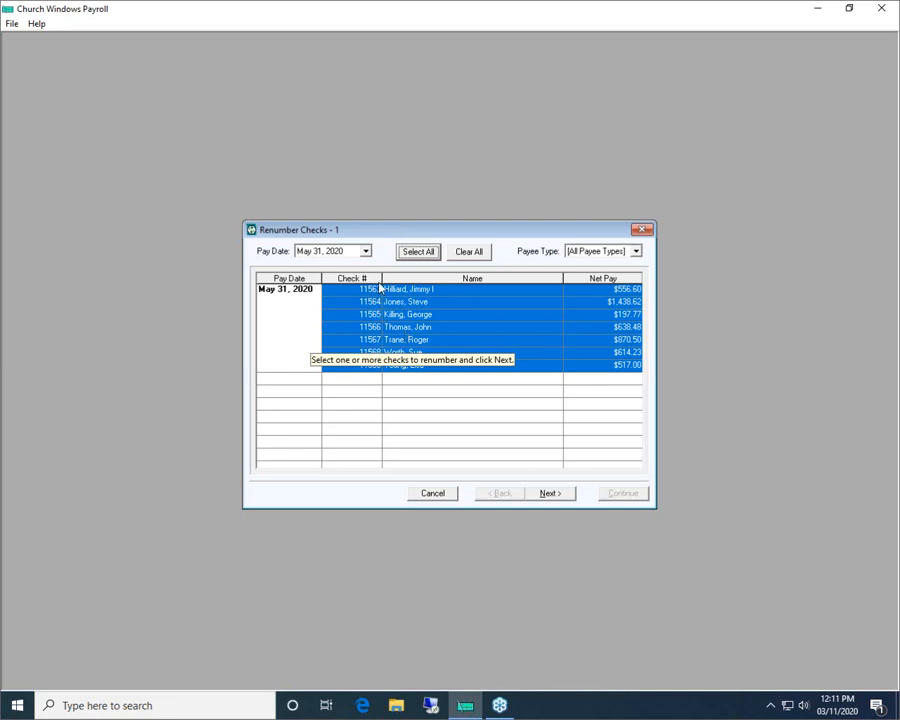
Step: Try the single and full check selections again, ending with only the second, fourth and seventh checks selected
click(389, 292)
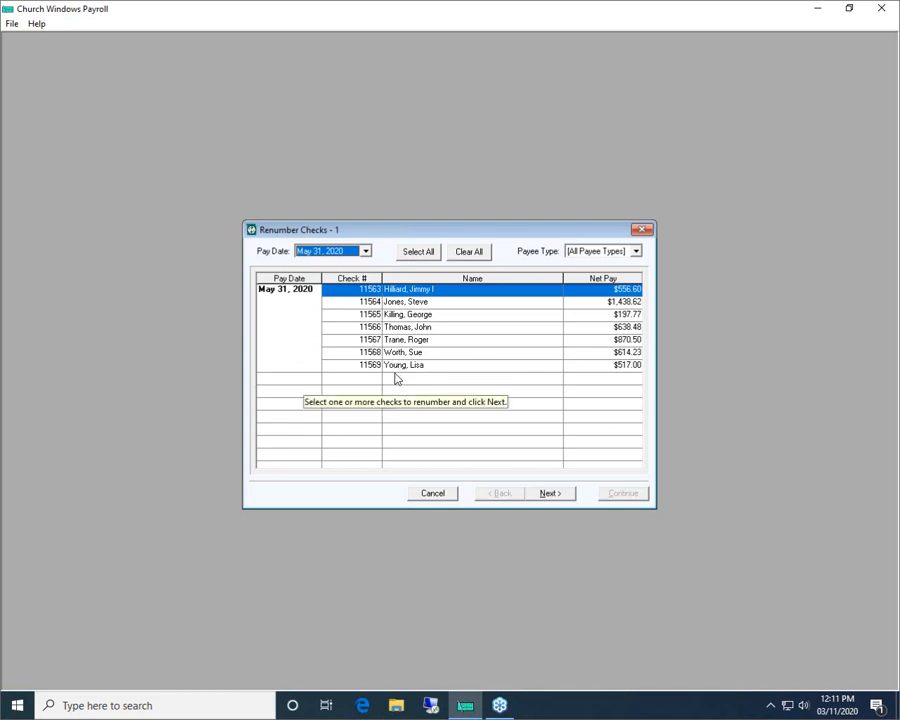
click(420, 253)
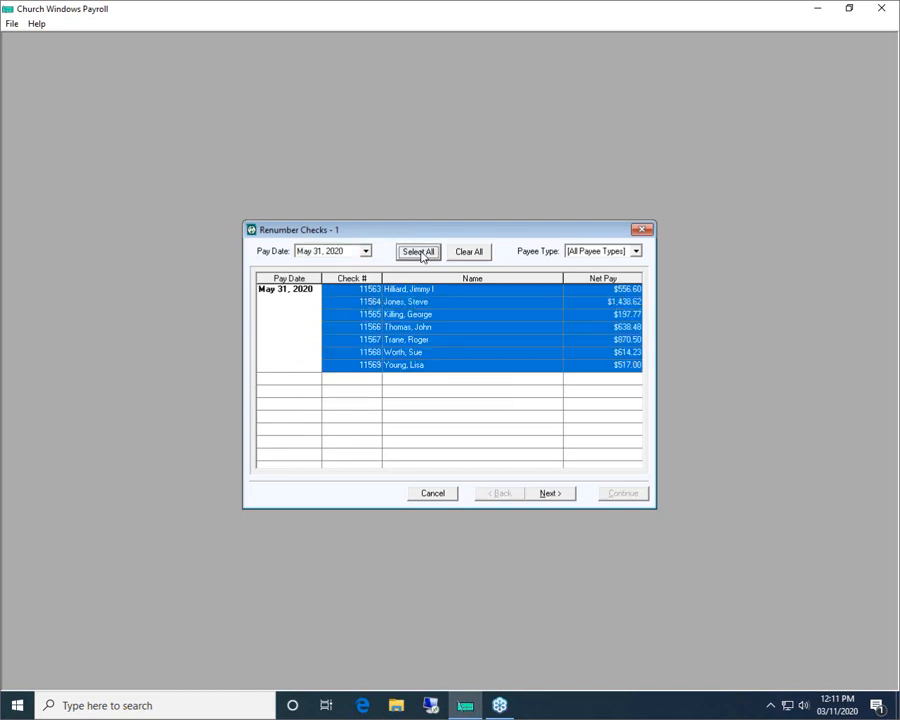
click(405, 328)
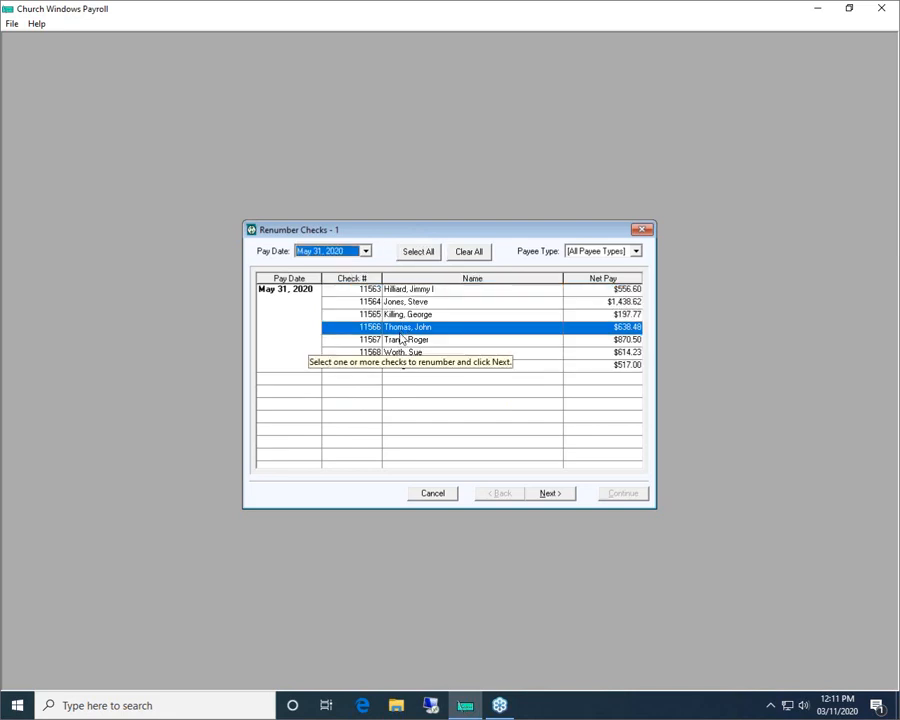
key(Up)
key(Up)
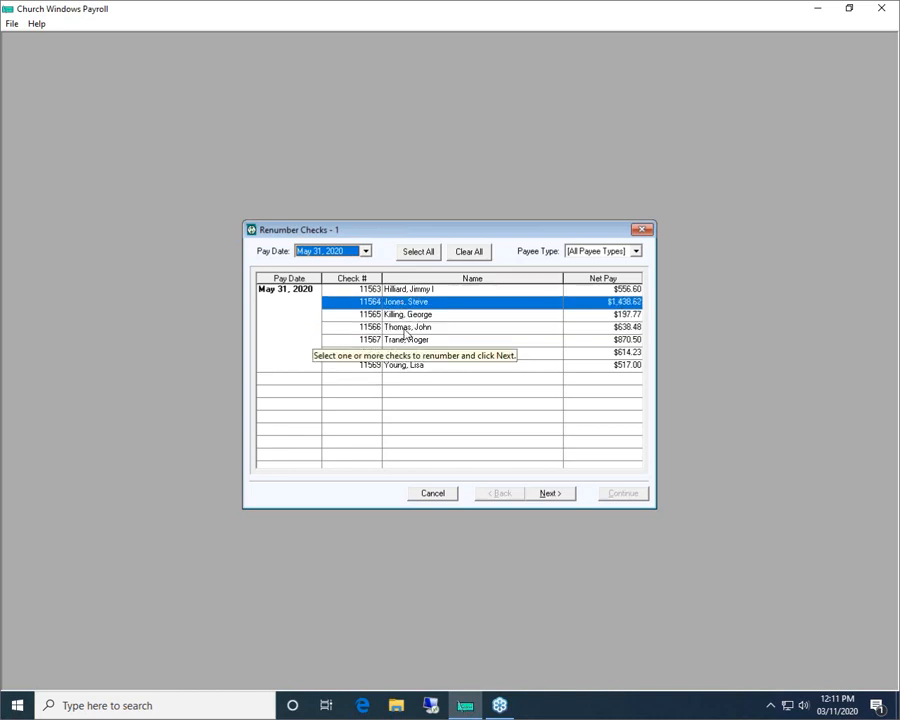
ctrl+click(405, 328)
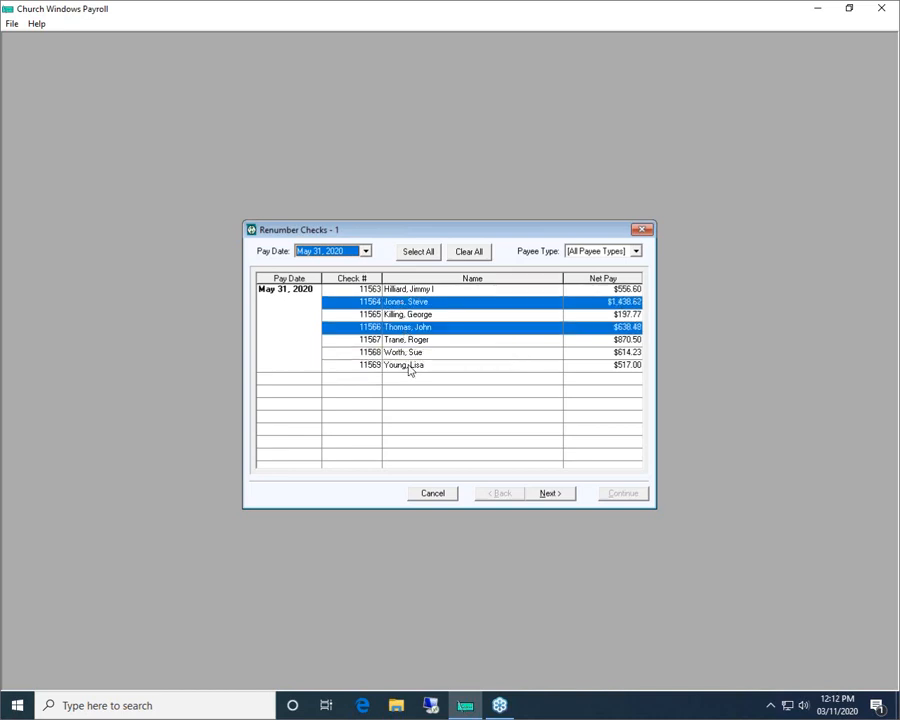
ctrl+click(409, 368)
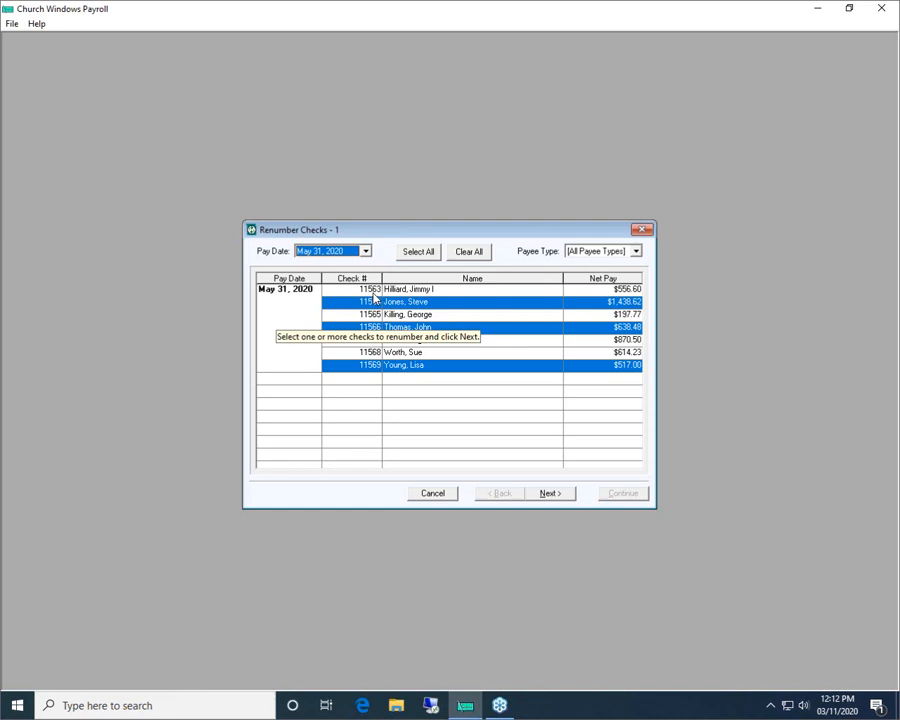
Step: Select all the May 31, 2020 checks and assign them new consecutive numbers starting at 11564
click(454, 258)
click(424, 256)
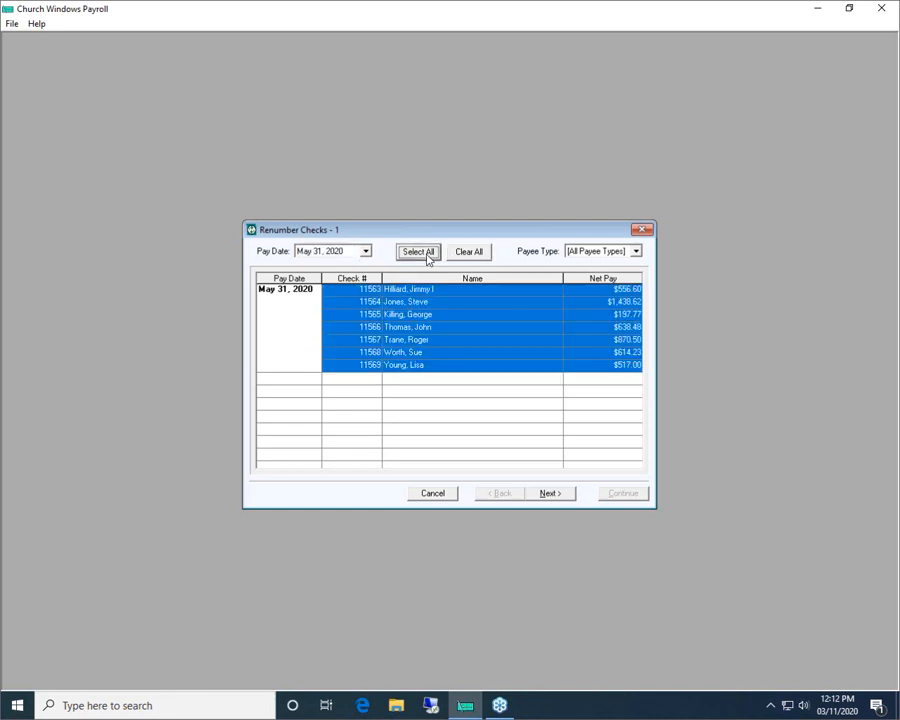
click(546, 492)
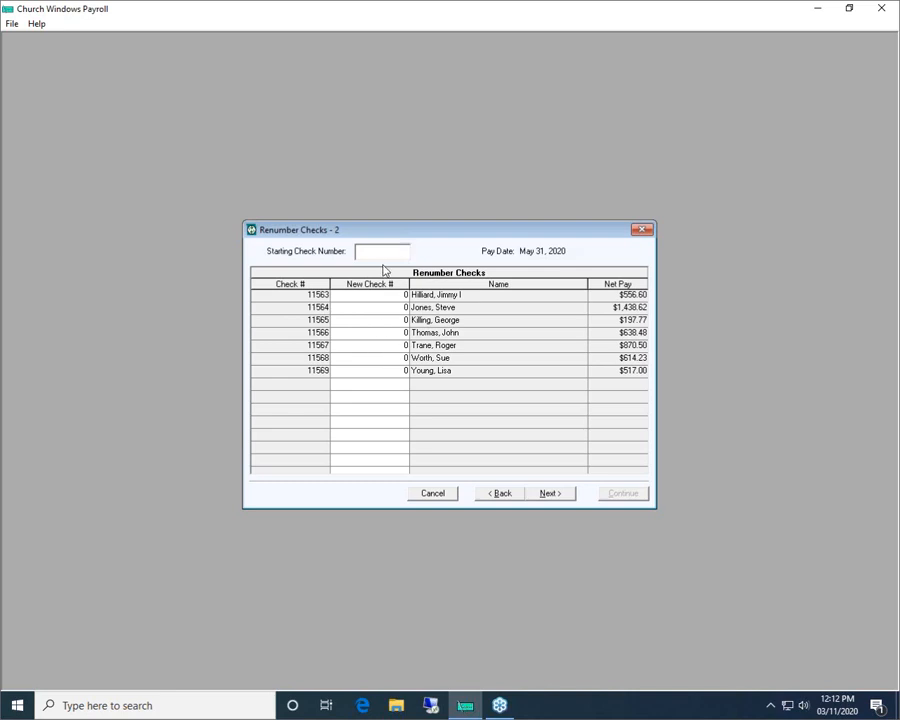
text(11564)
key(Tab)
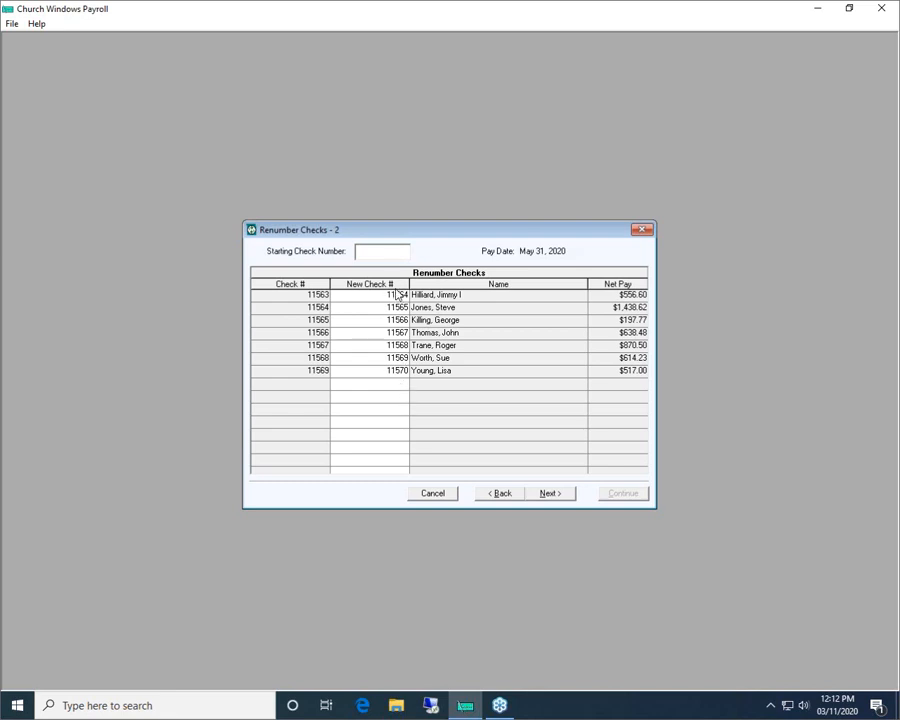
Step: Re-enter 11567 as the fourth check's new number, check the other new numbers, and proceed to the renumbering confirmation
click(398, 370)
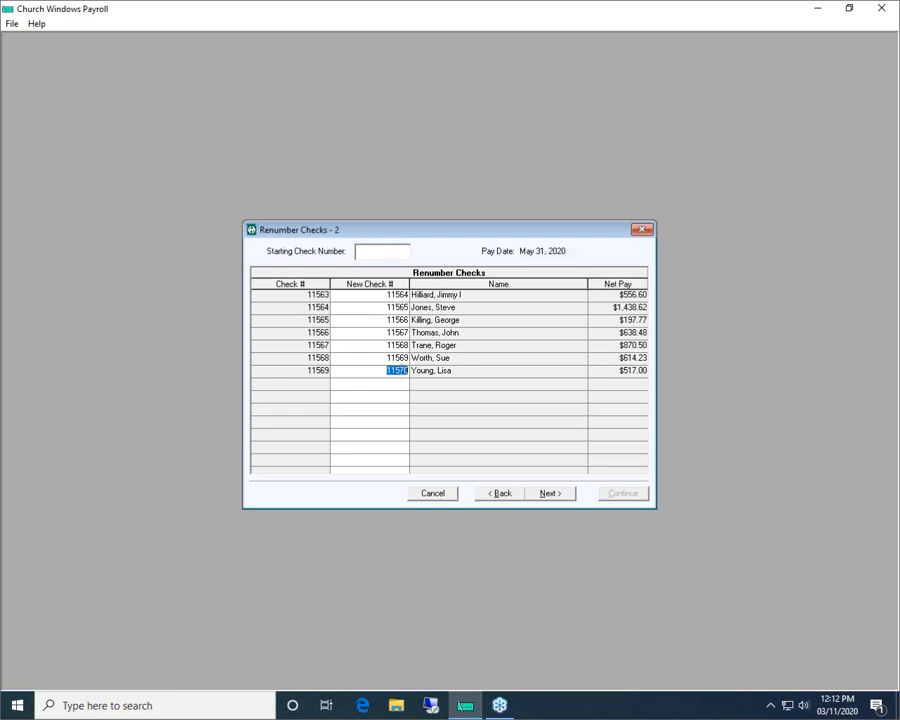
click(398, 357)
click(398, 345)
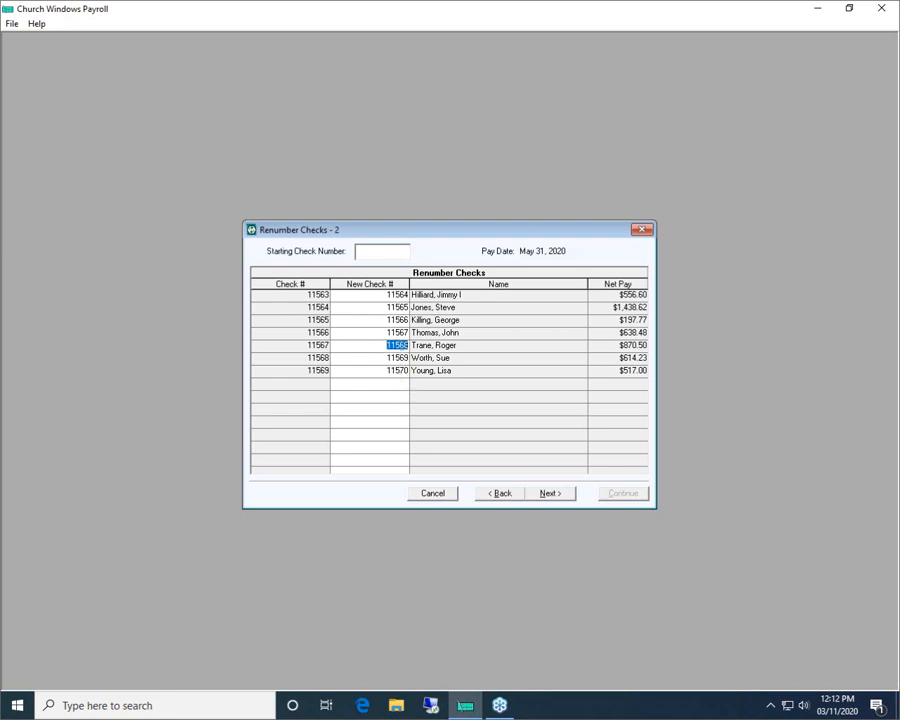
click(398, 333)
key(Delete)
text(11567)
click(395, 370)
click(396, 345)
click(396, 319)
key(Down)
click(549, 493)
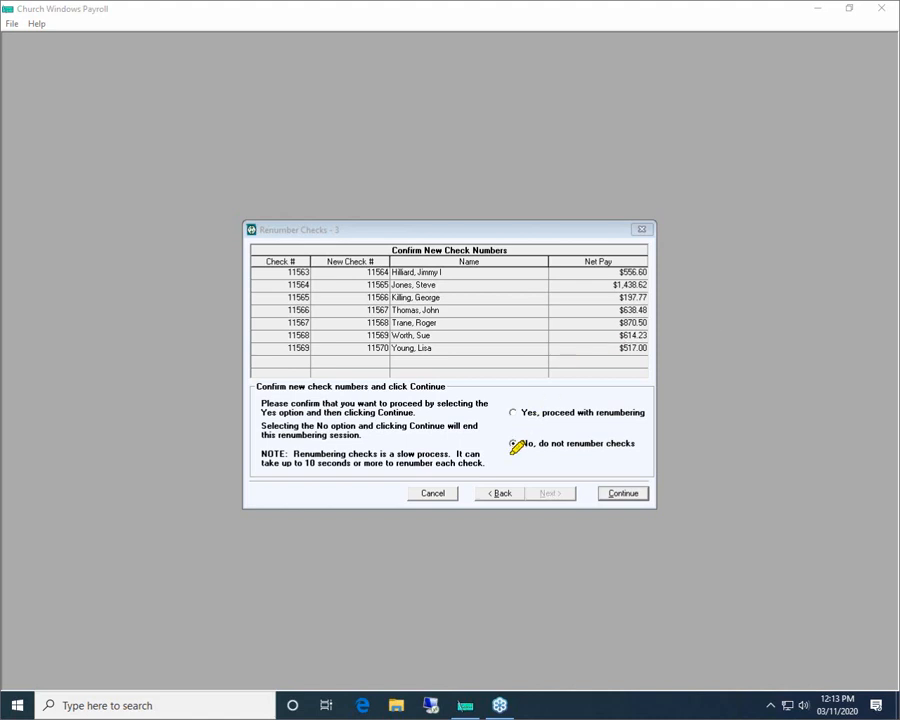
drag(505, 454, 637, 453)
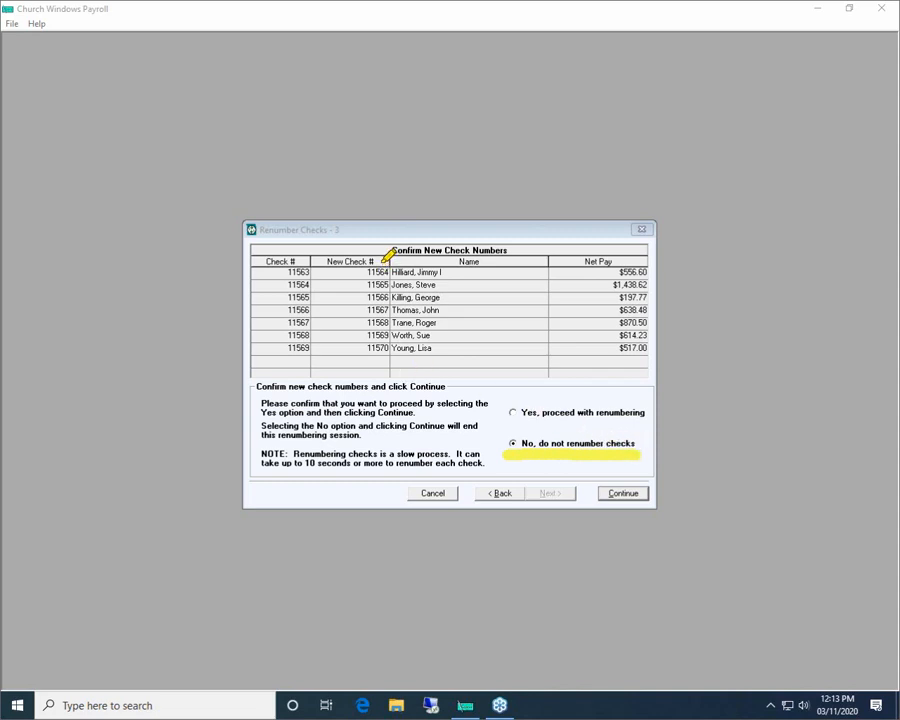
drag(360, 266, 362, 347)
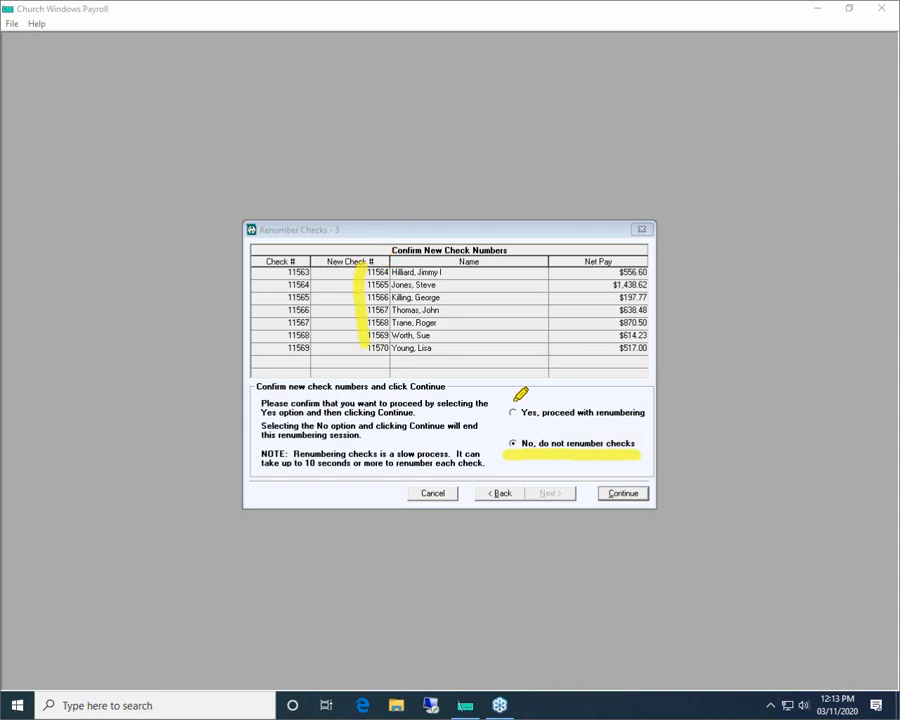
drag(508, 401, 630, 400)
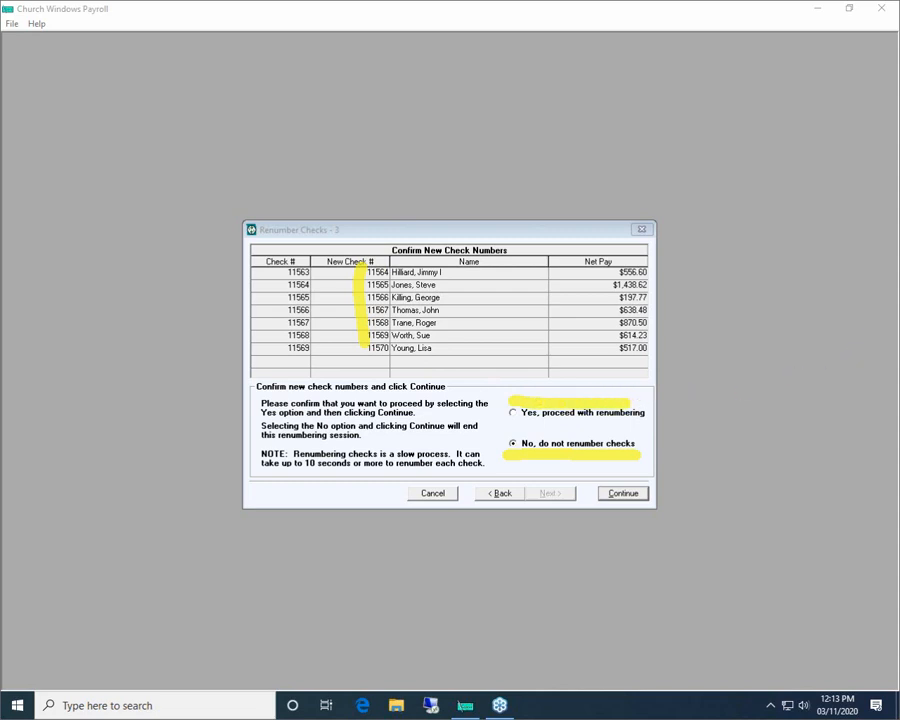
key(Escape)
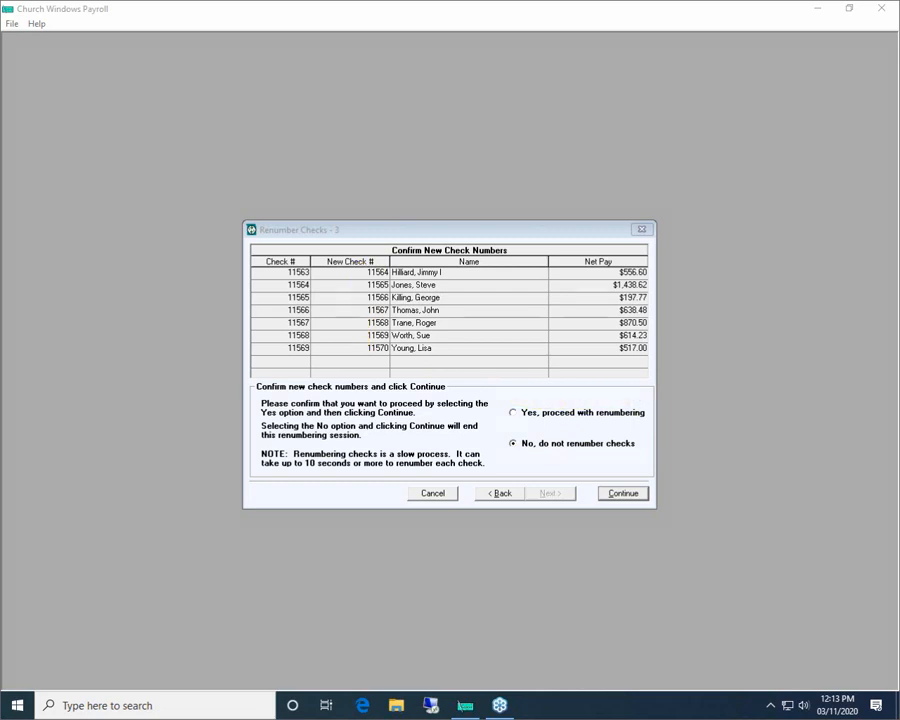
Step: Choose to proceed with renumbering the checks, run the renumbering, and acknowledge its completion
click(514, 414)
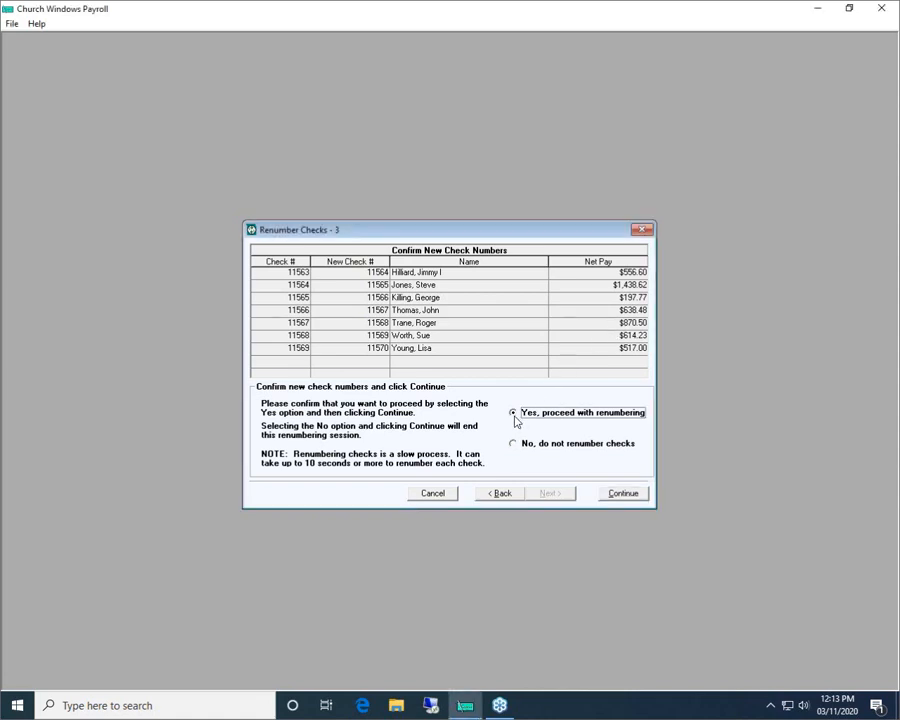
click(616, 491)
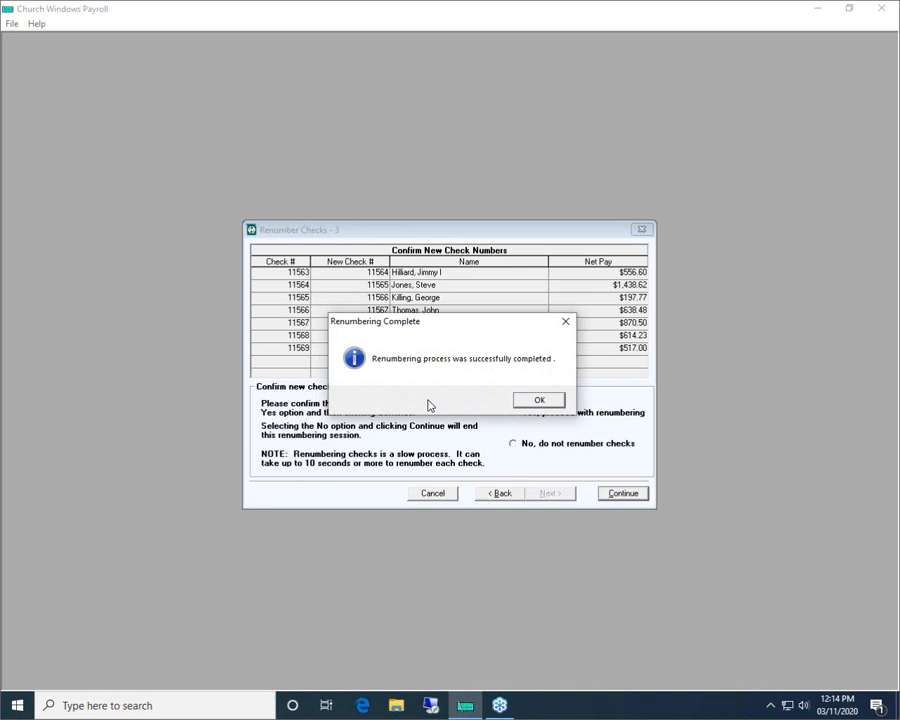
click(542, 404)
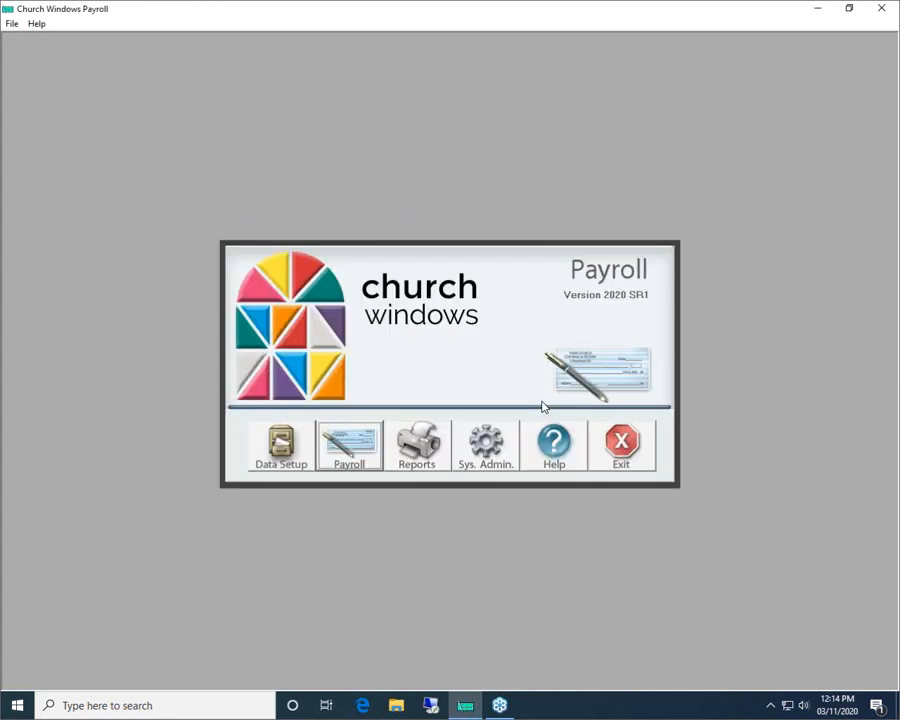
Step: Examine the May 31, 2020 checks in the Void Individual Payment list, then close it without voiding anything
click(351, 453)
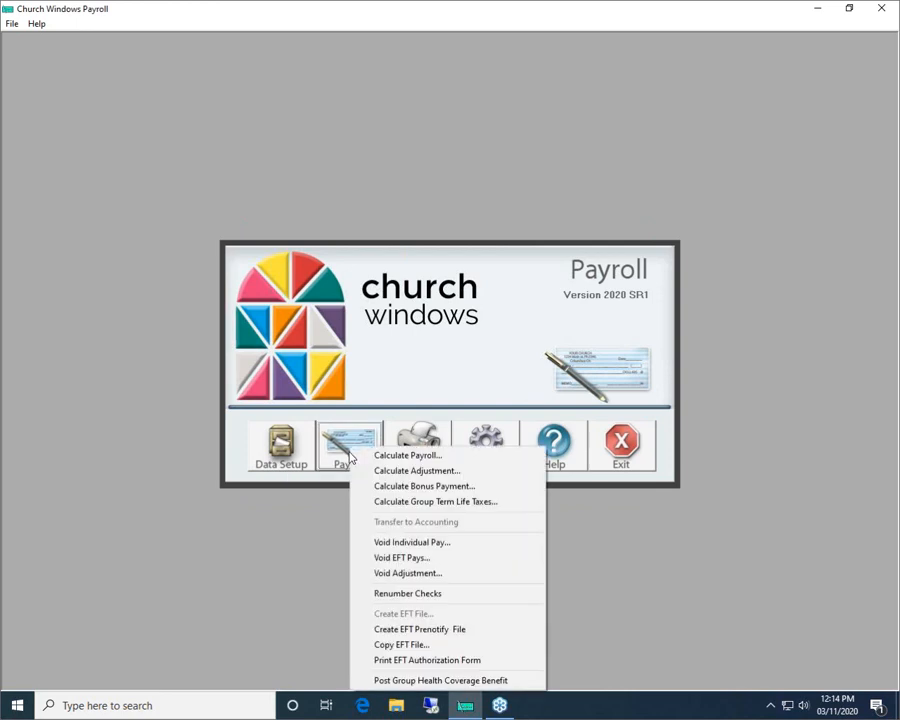
click(394, 541)
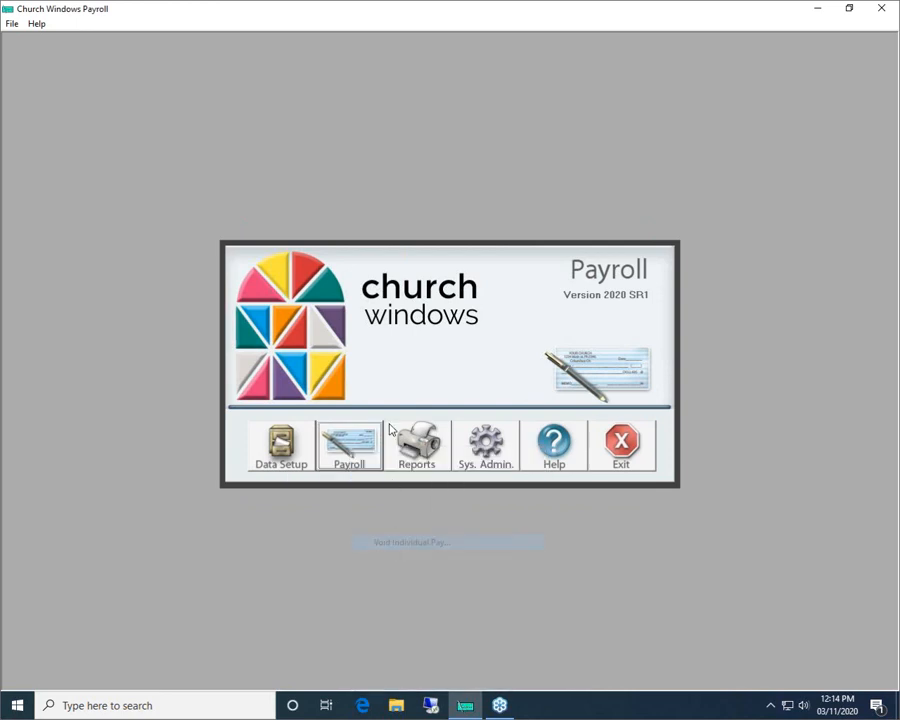
click(344, 266)
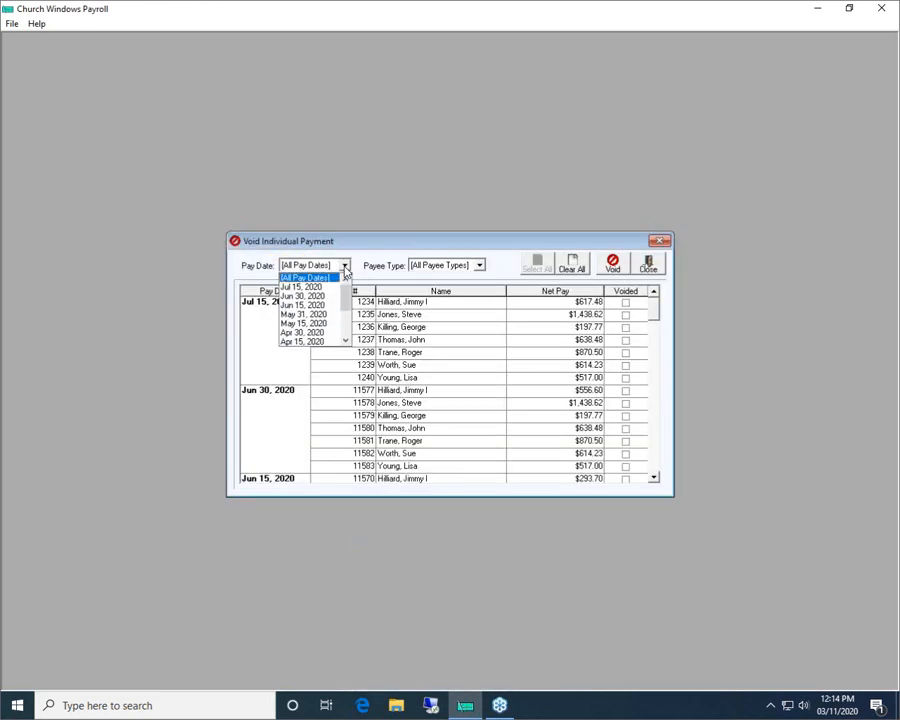
click(309, 315)
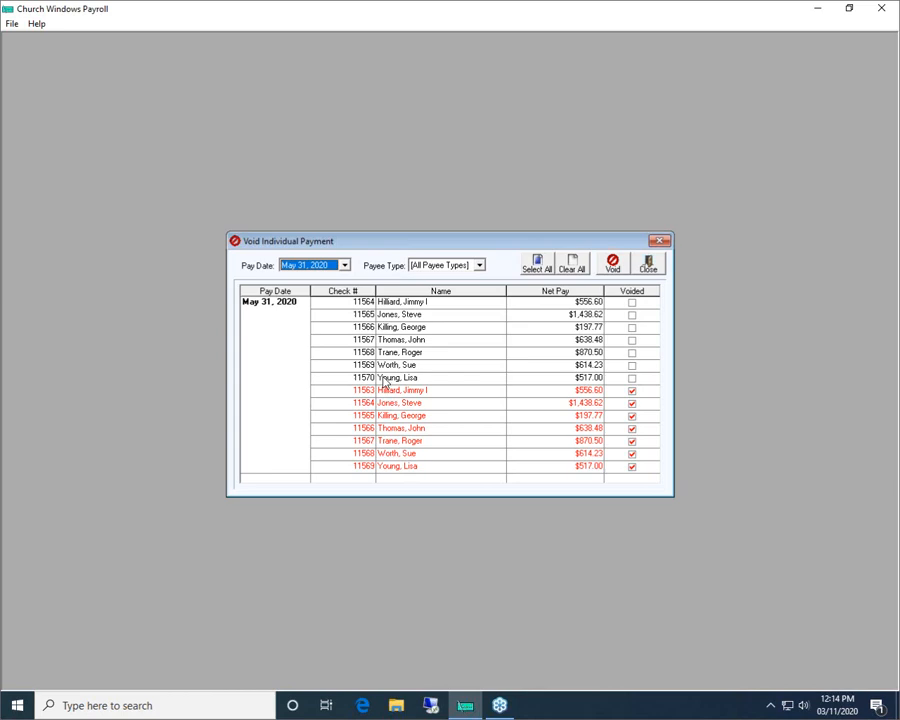
click(647, 266)
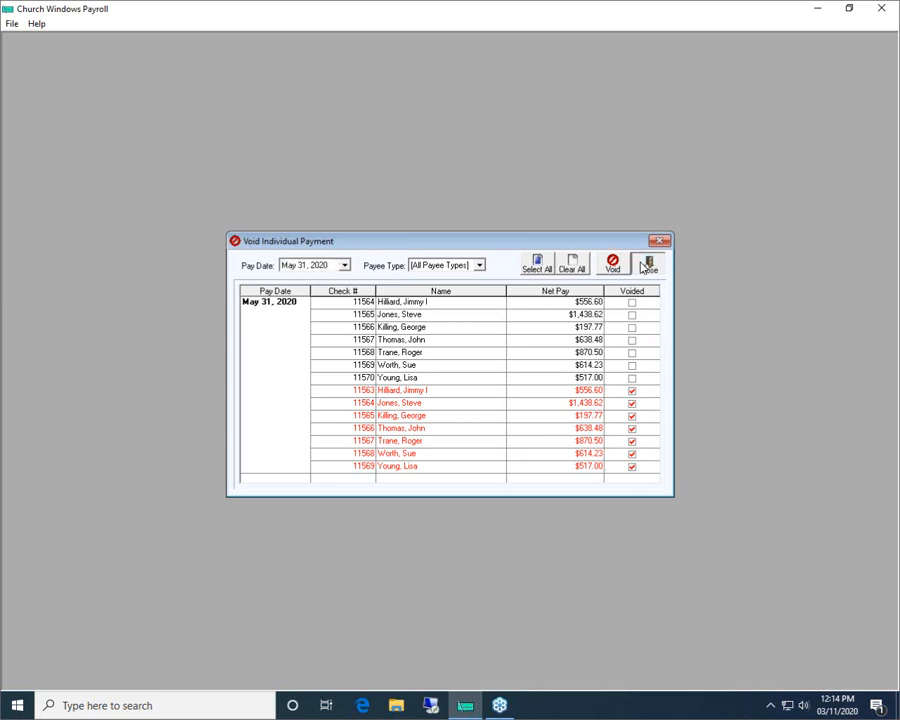
click(414, 458)
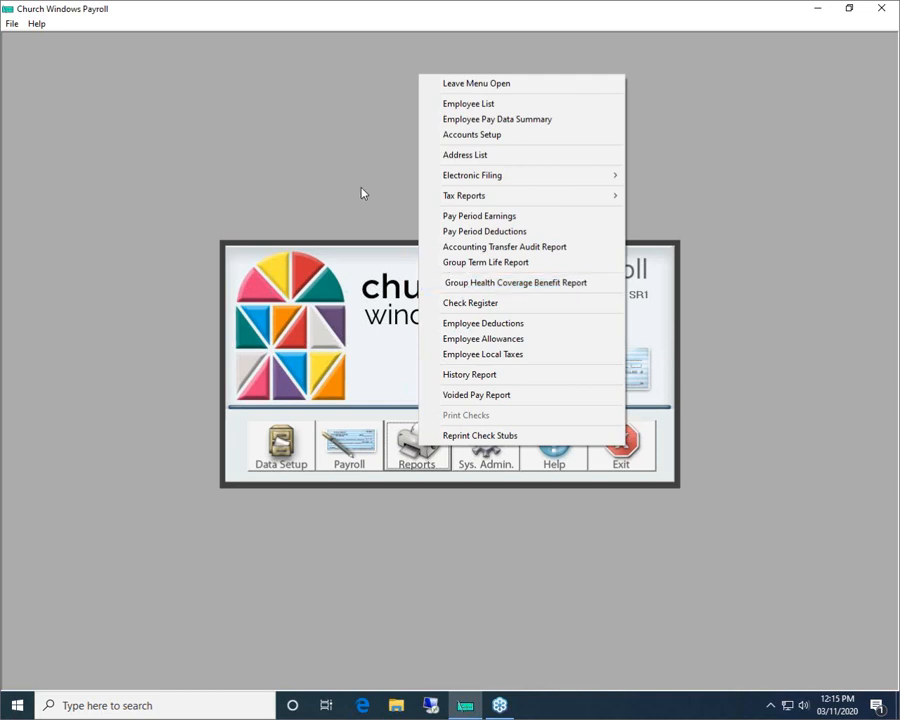
click(360, 285)
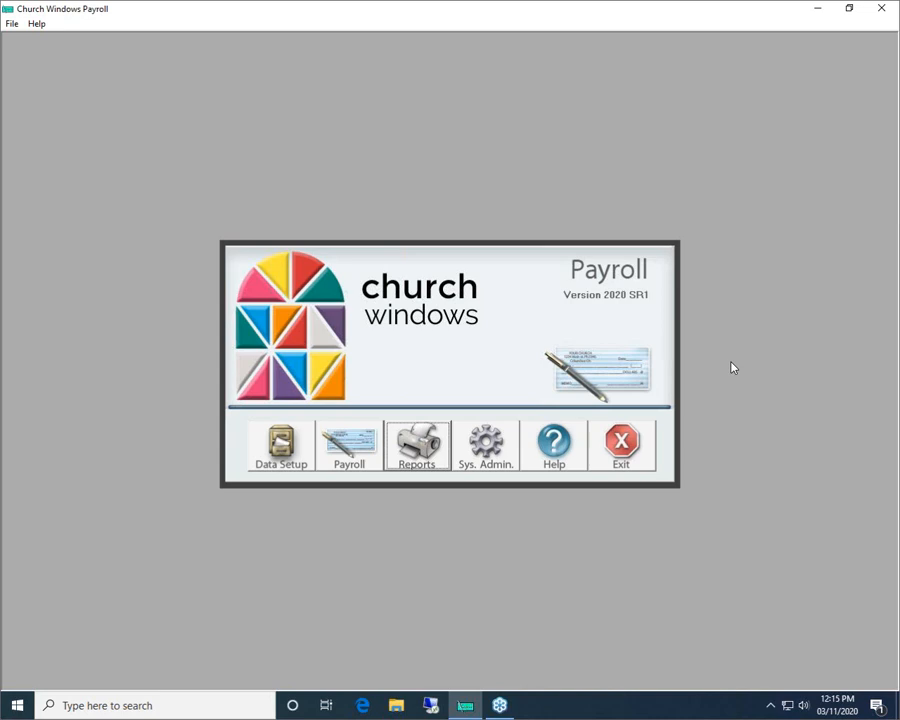
Step: Preview the Check Register for all departments with the pay date range set to 03/31/2020 only, then finish the report
click(419, 432)
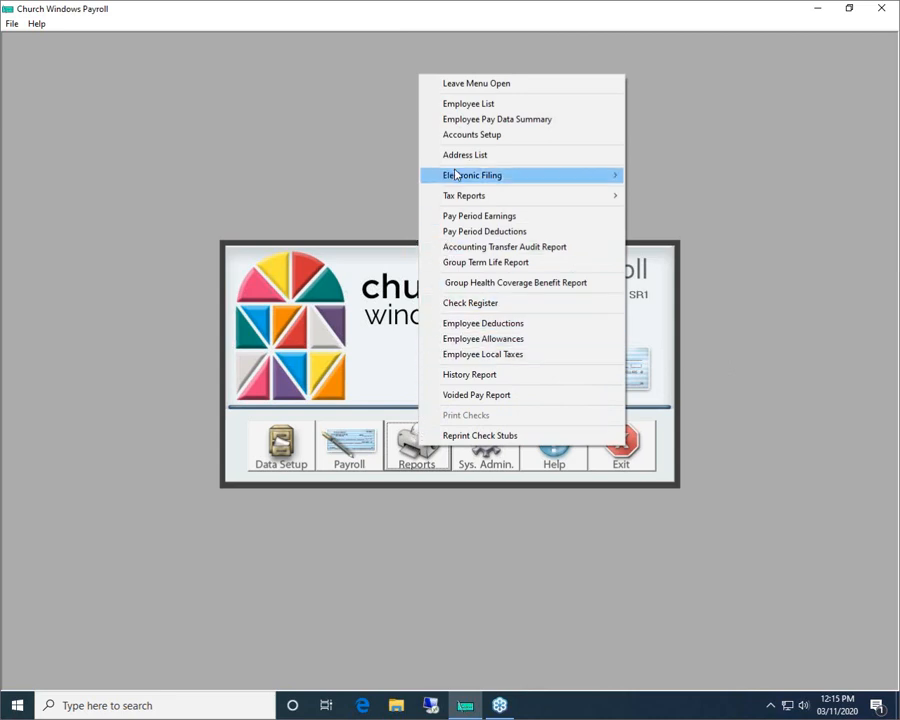
mouse_move(455, 175)
click(462, 302)
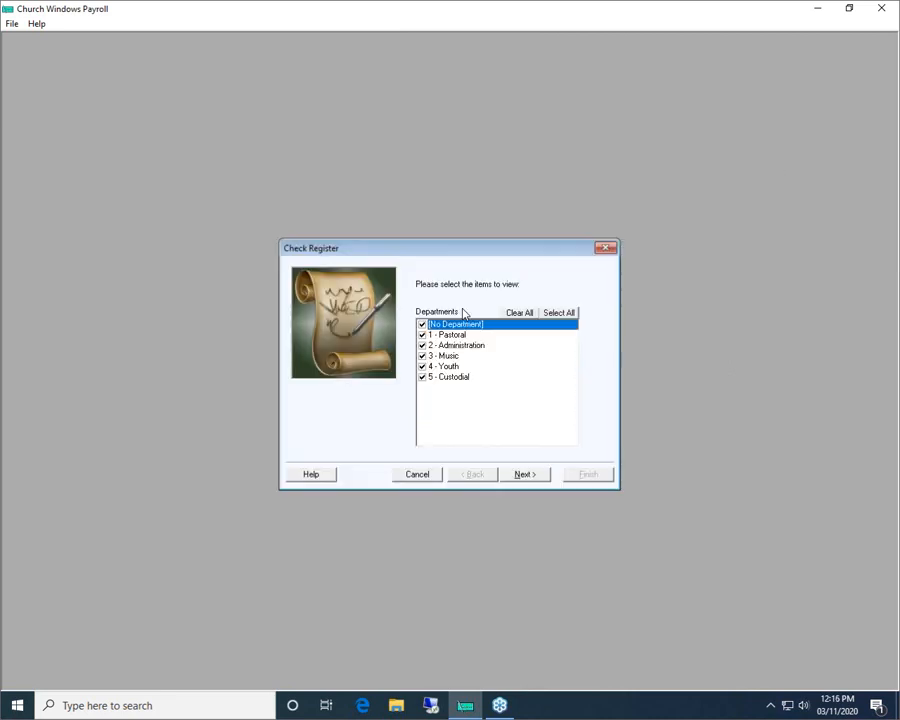
click(527, 476)
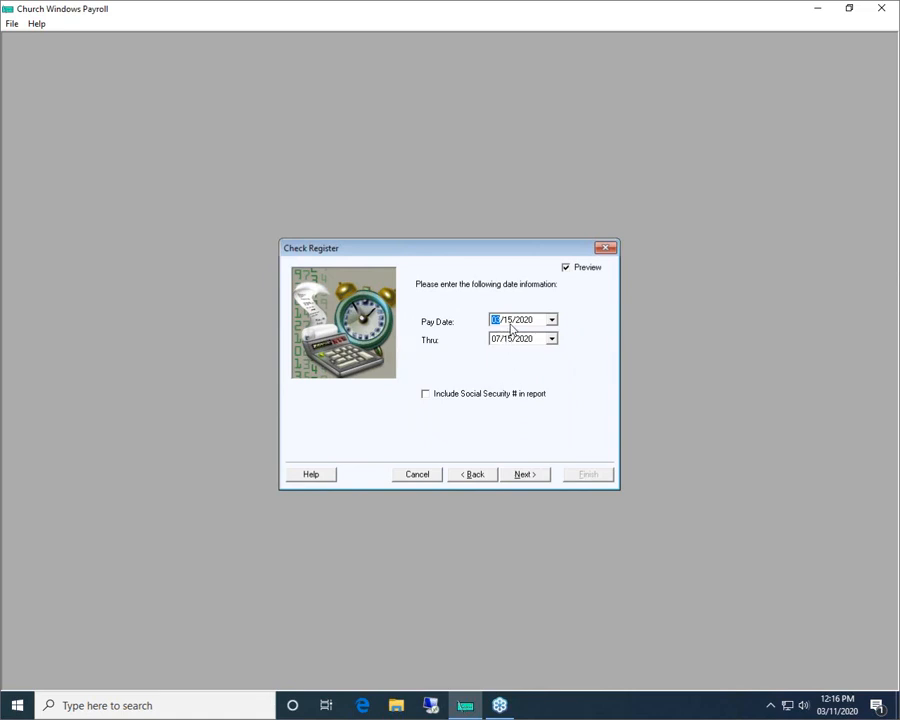
click(509, 322)
text(31)
click(494, 340)
click(507, 341)
text(31)
click(525, 474)
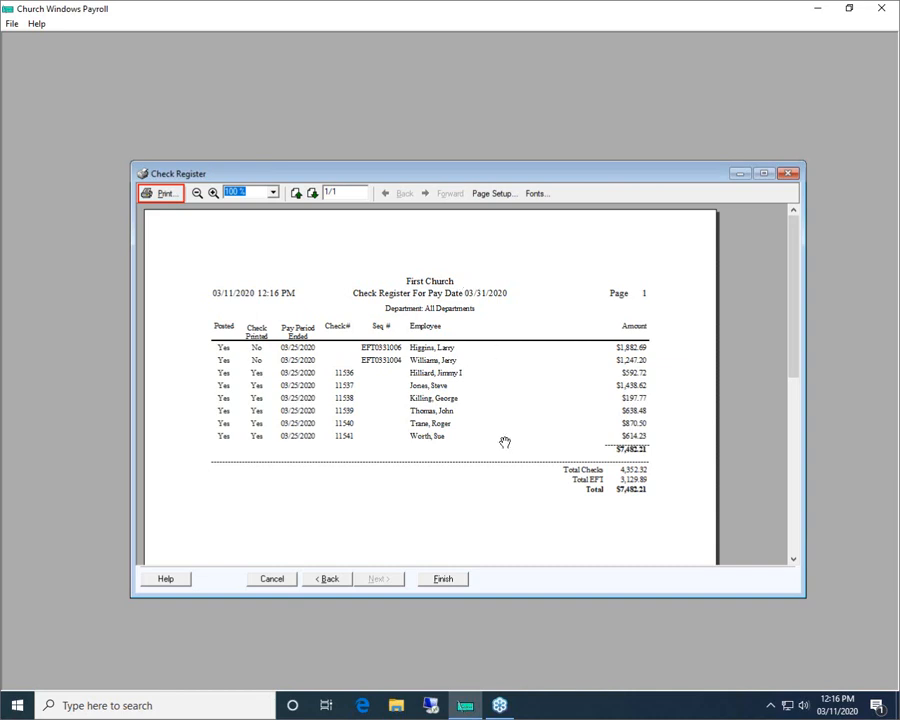
click(447, 580)
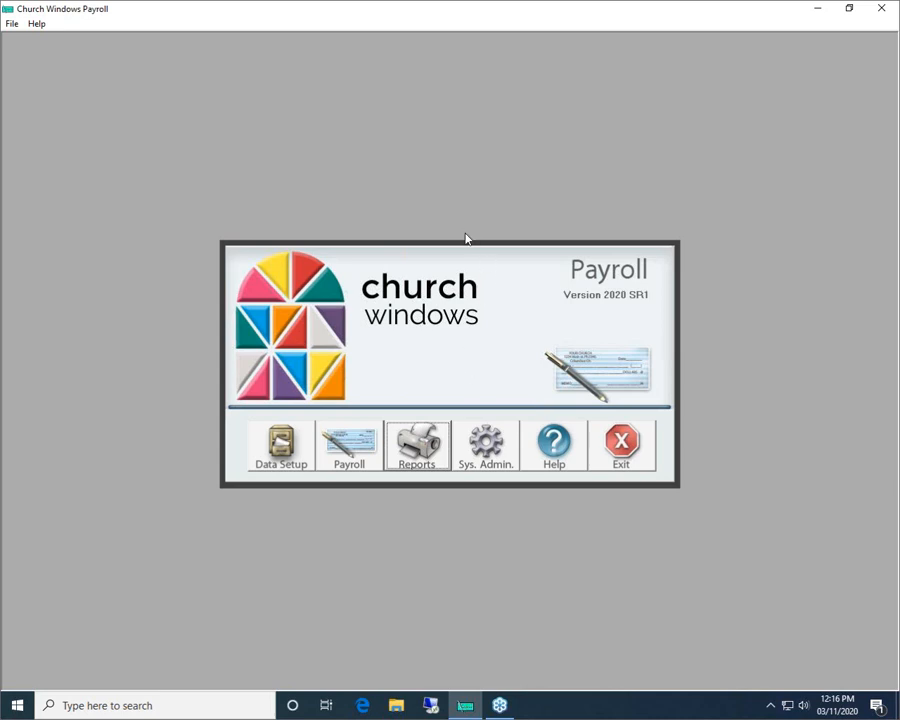
Step: Review the Social Security, Medicare, FUTA and SUTA settings in Tax Rates and Wage Bases, then close the dialog
click(282, 448)
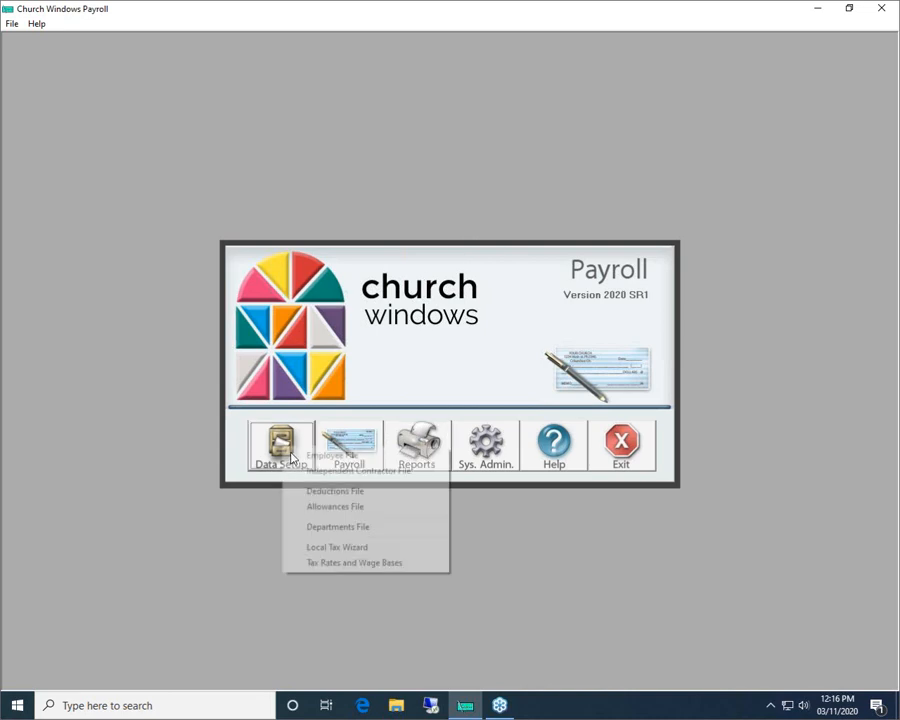
click(324, 564)
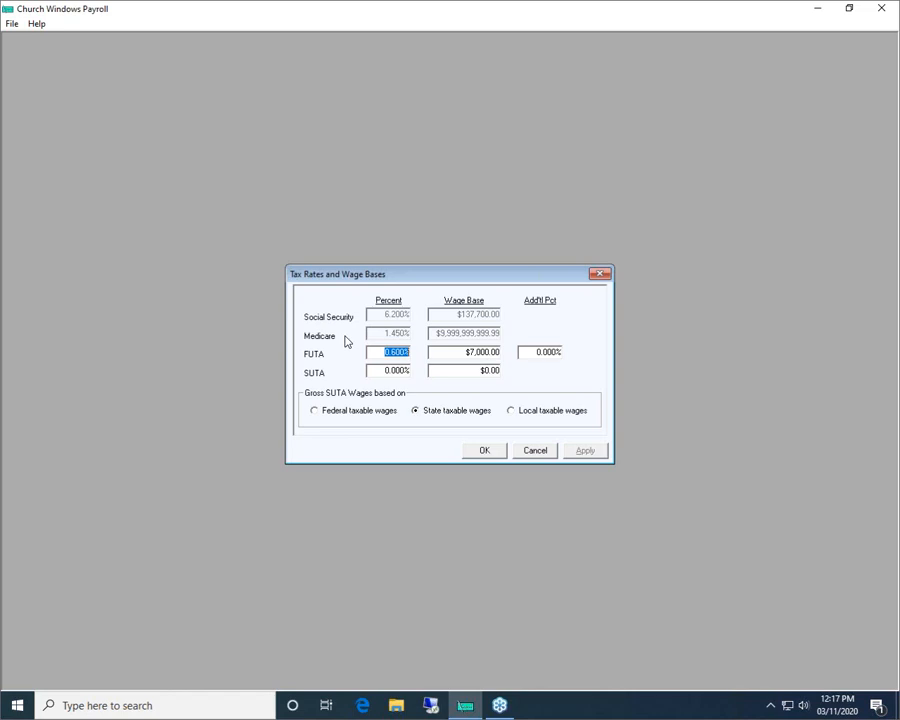
click(491, 316)
click(484, 450)
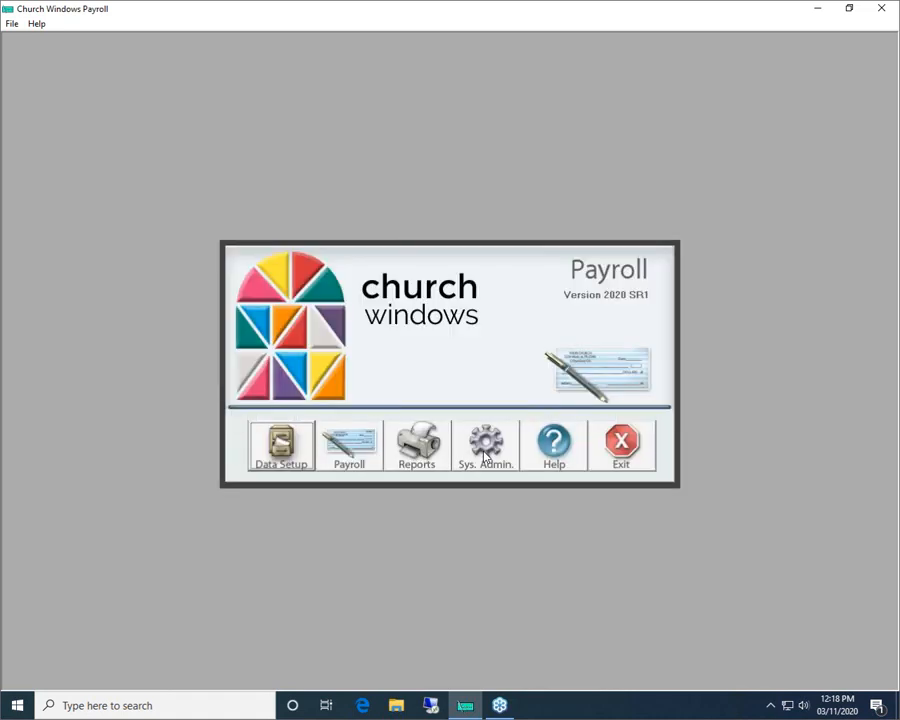
Step: Look at the department and quarter options of the Quarterly SUTA Report and cancel without generating it
click(404, 456)
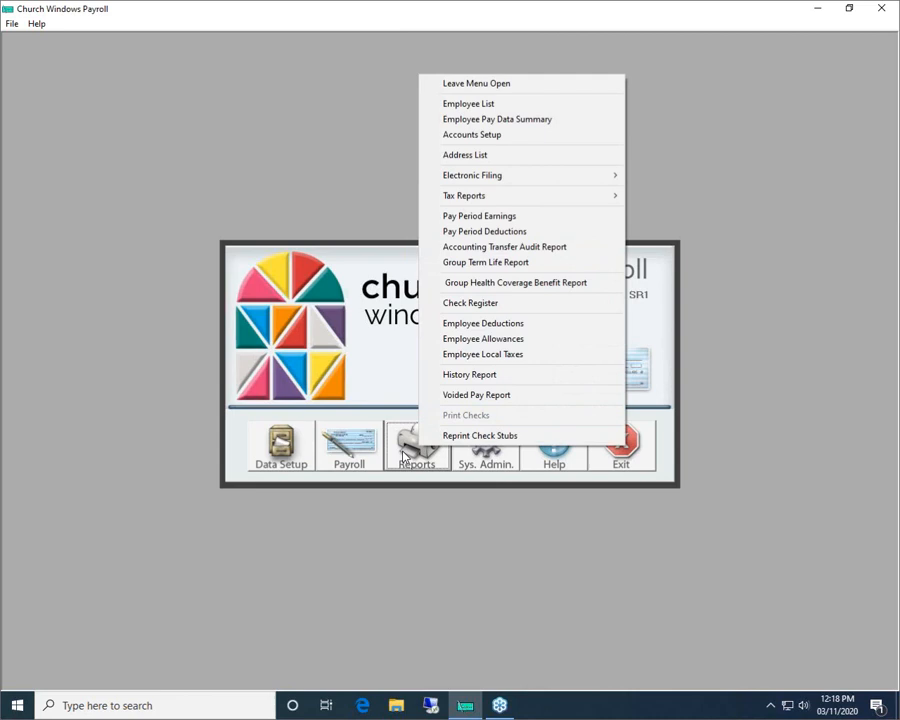
mouse_move(466, 202)
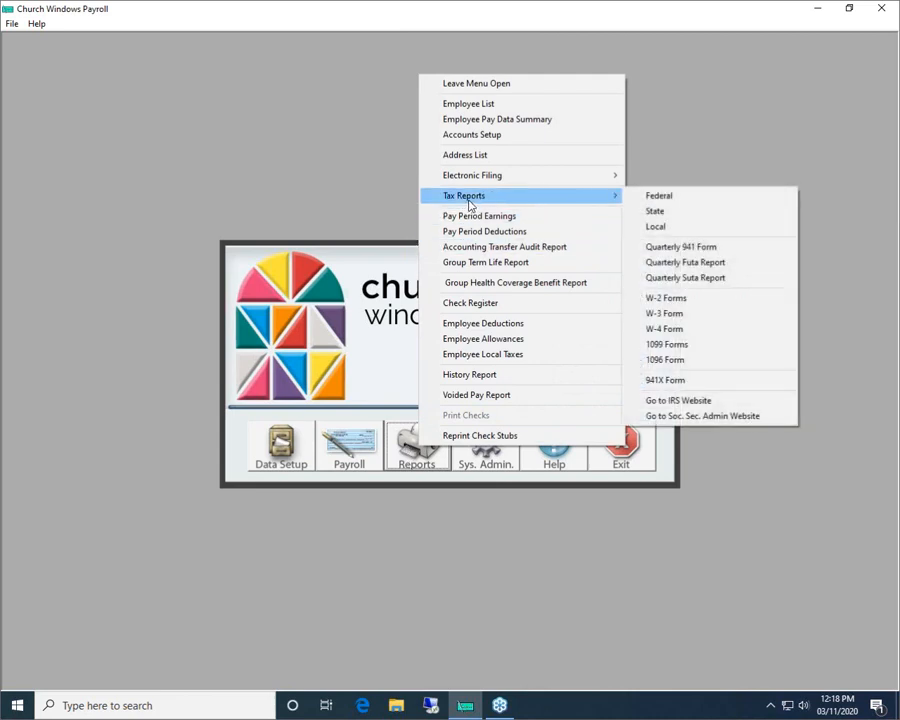
click(686, 279)
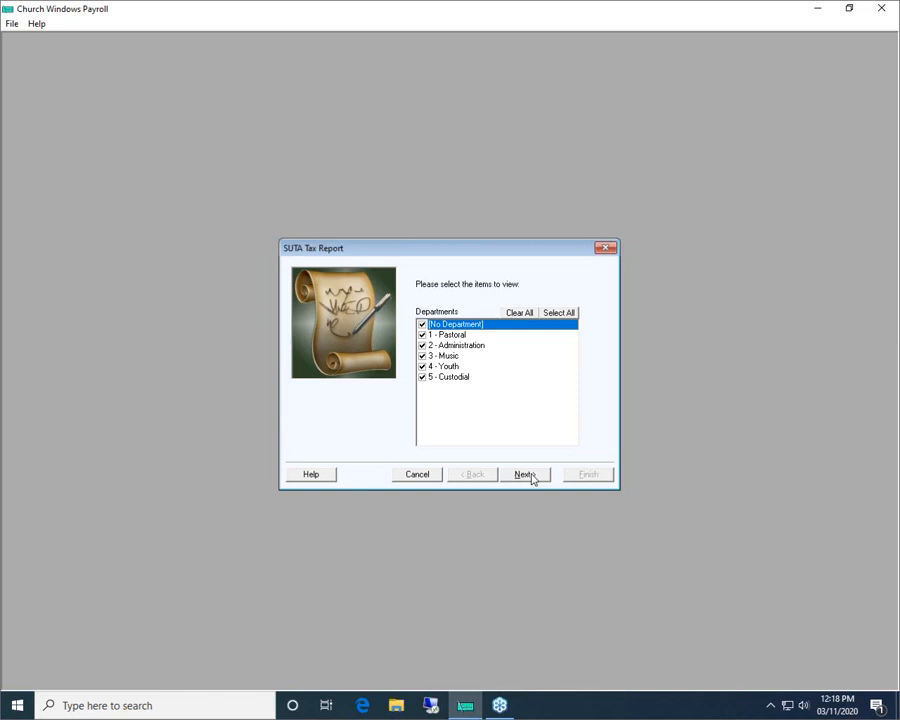
click(522, 477)
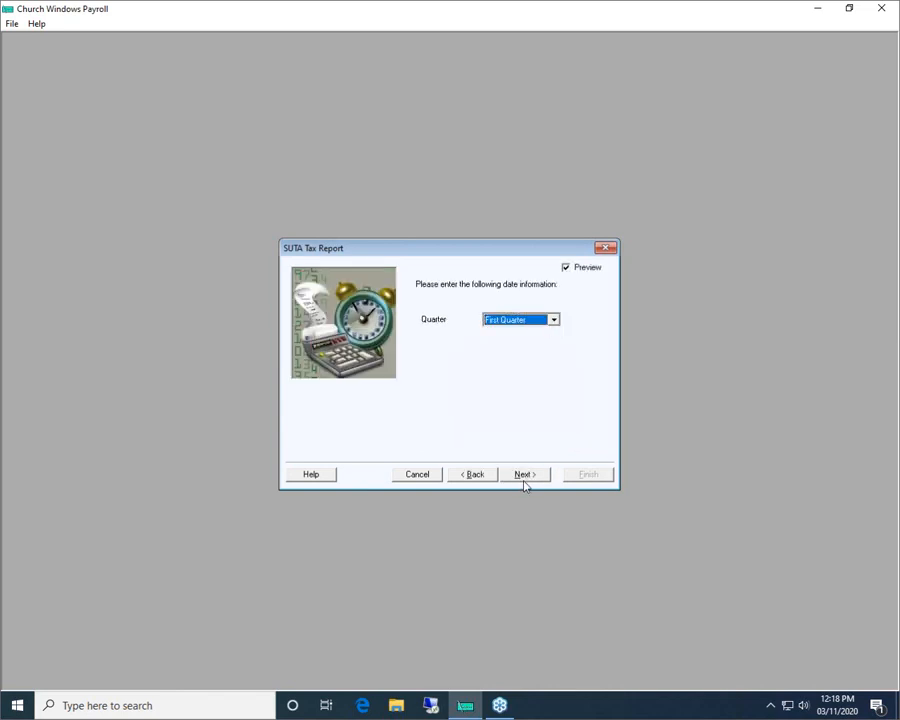
click(418, 476)
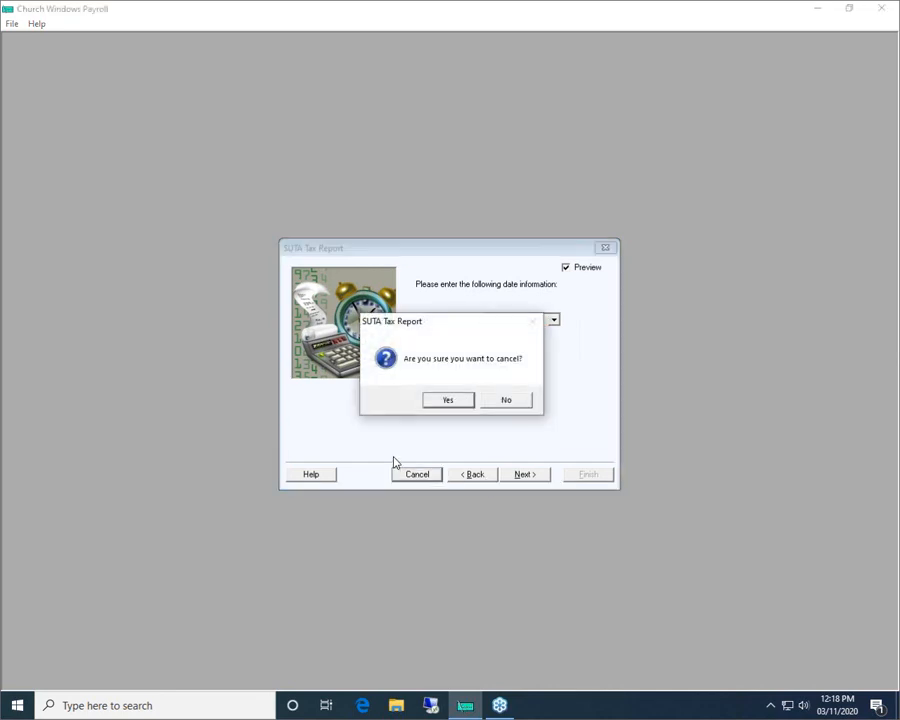
click(441, 405)
Step: Bring up the data setup choices
click(270, 445)
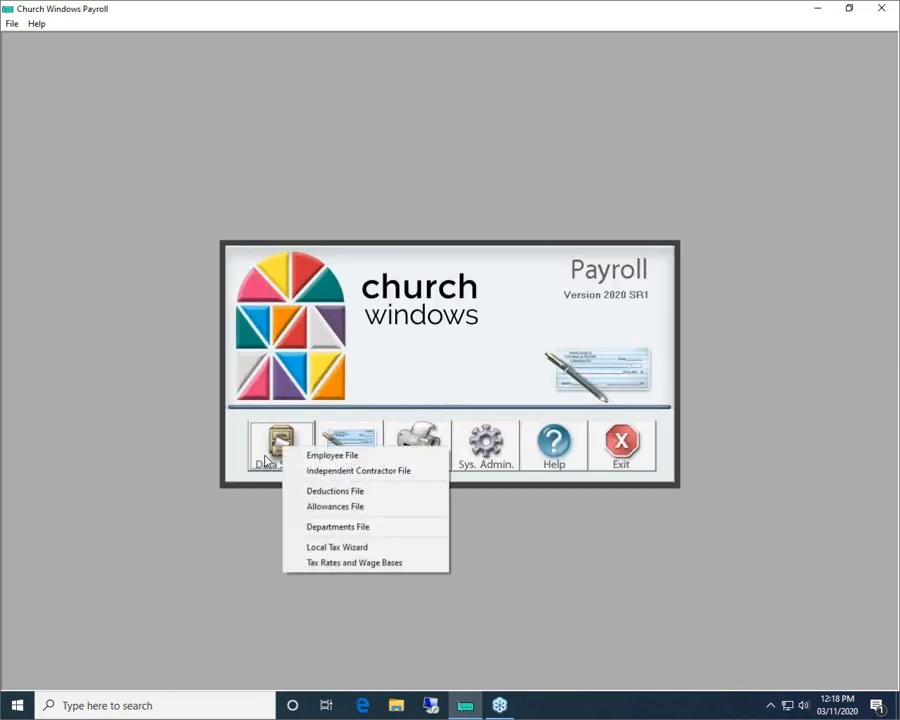